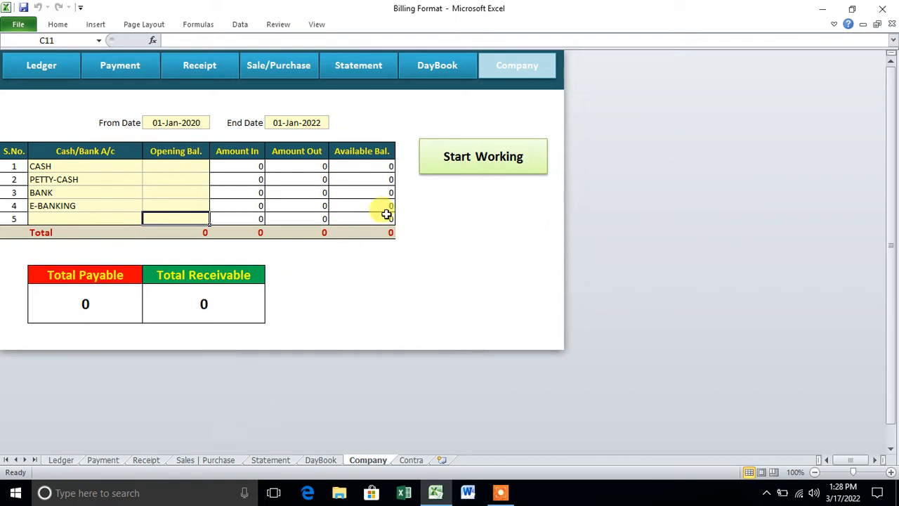
Select the four cash and bank account names and their five opening balance cells to review them.
drag(88, 166, 92, 212)
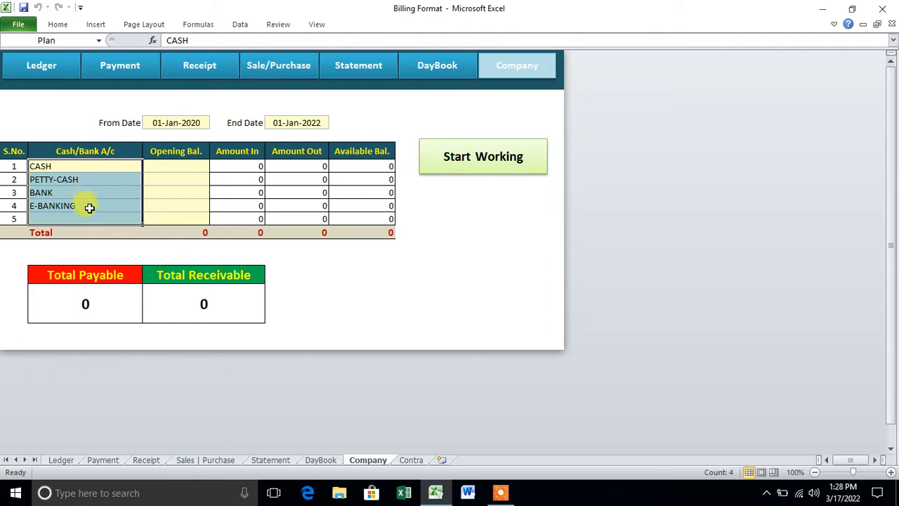
drag(176, 166, 179, 214)
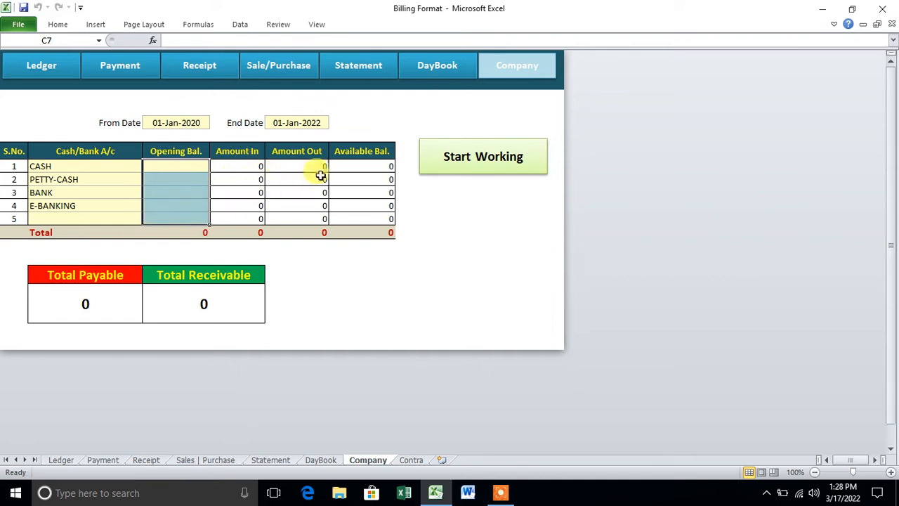
click(192, 205)
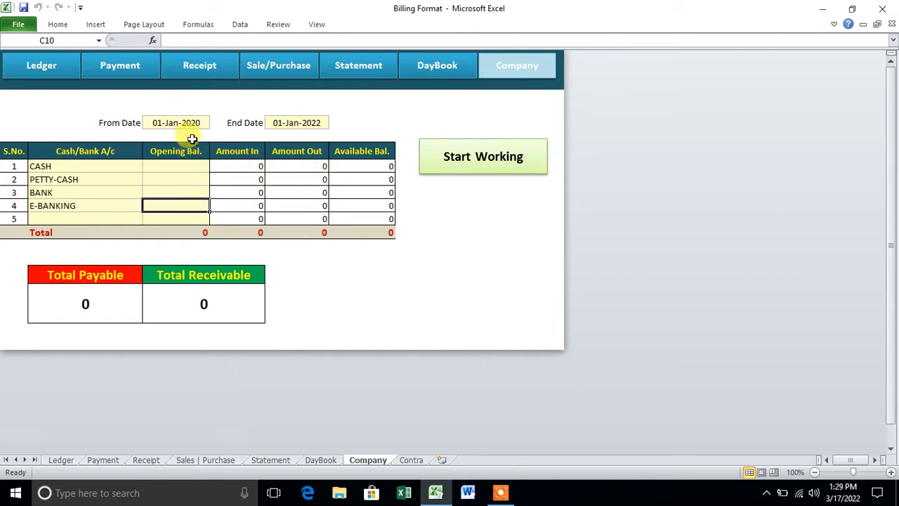
Change the End Date in E4 from 01-Jan-2022 to 01-Jan-2023.
click(192, 122)
click(281, 123)
double_click(317, 121)
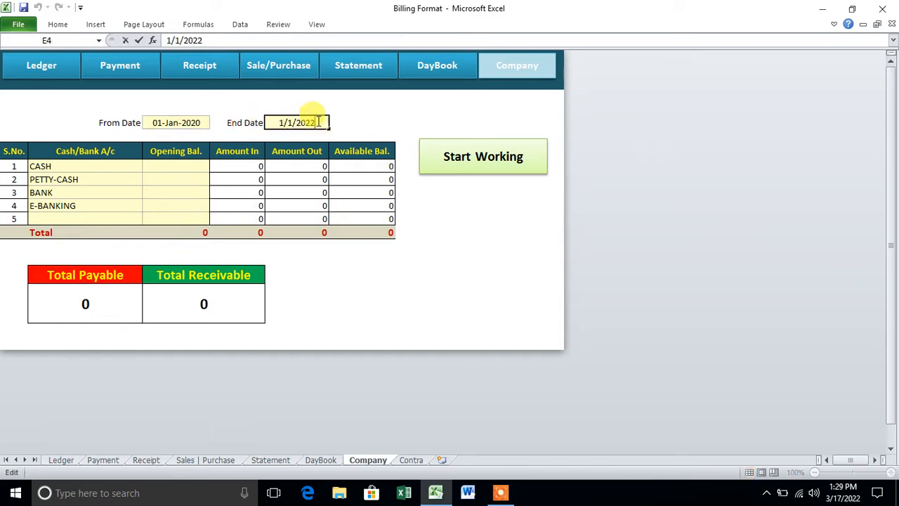
drag(314, 121, 325, 122)
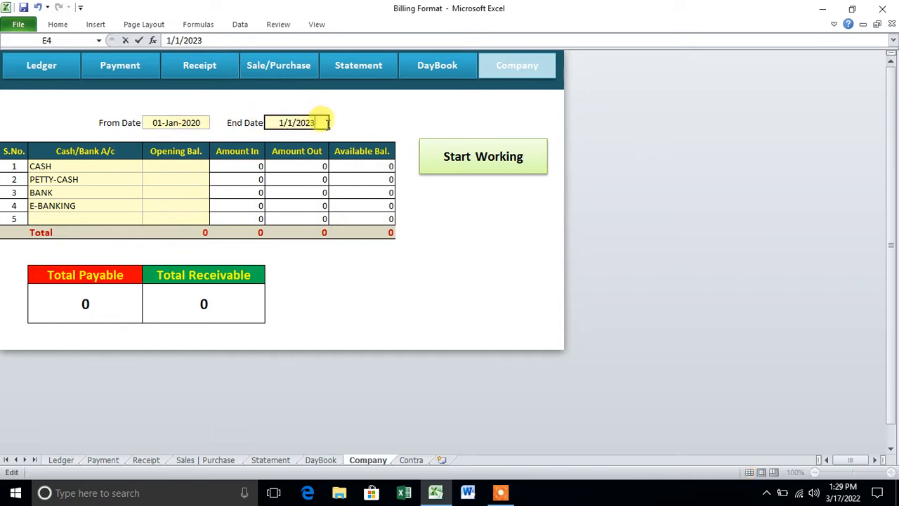
text(3)
key(Return)
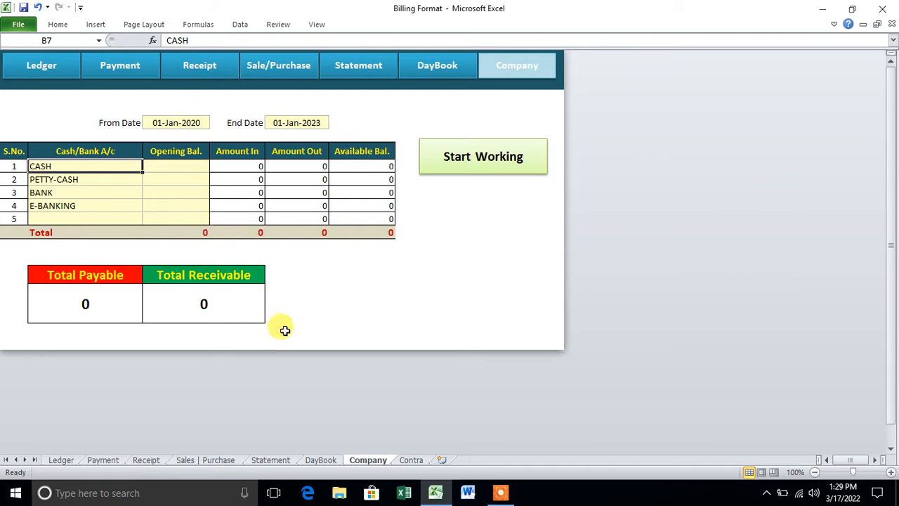
Open the Ledger Entry form and fill in the customer's name, address and contact number.
click(461, 172)
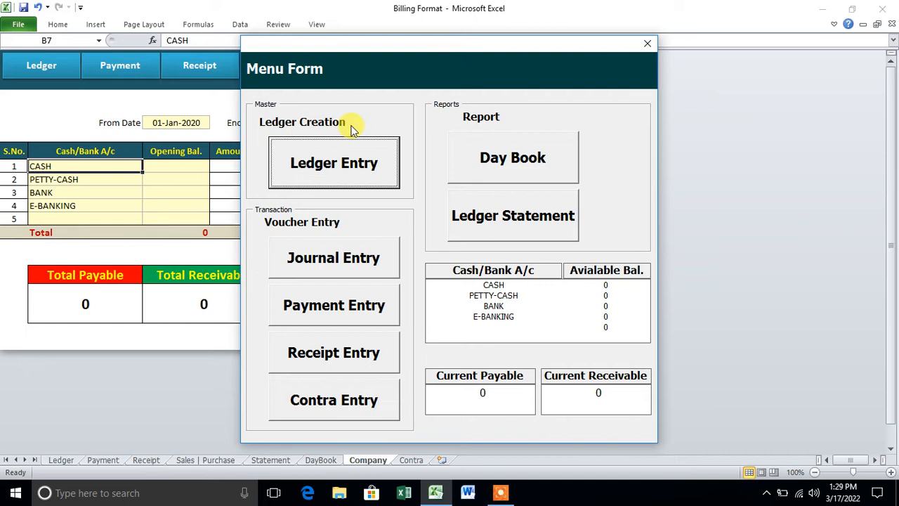
click(359, 174)
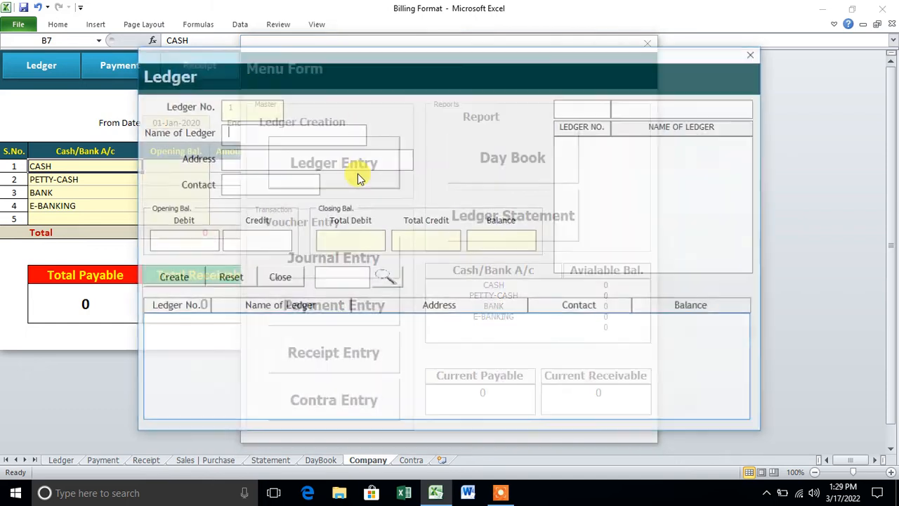
text(Aman)
key(Tab)
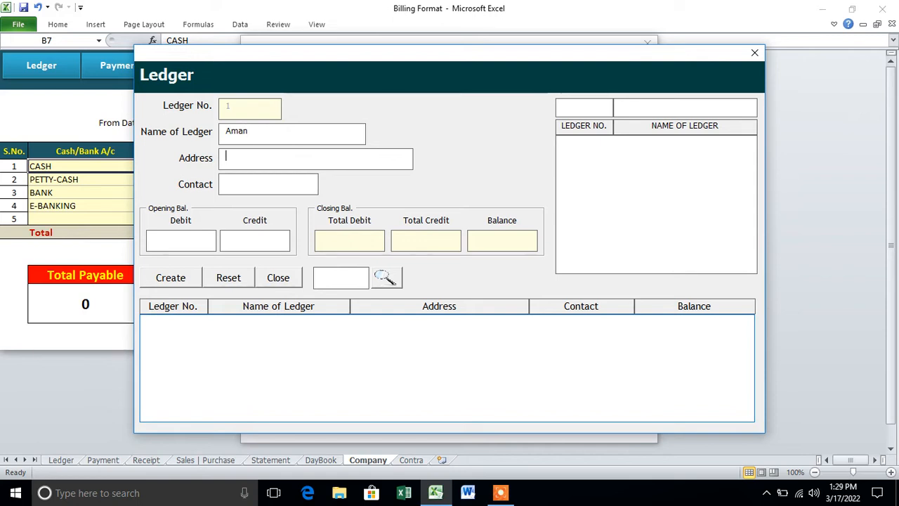
text(New Colony)
key(Tab)
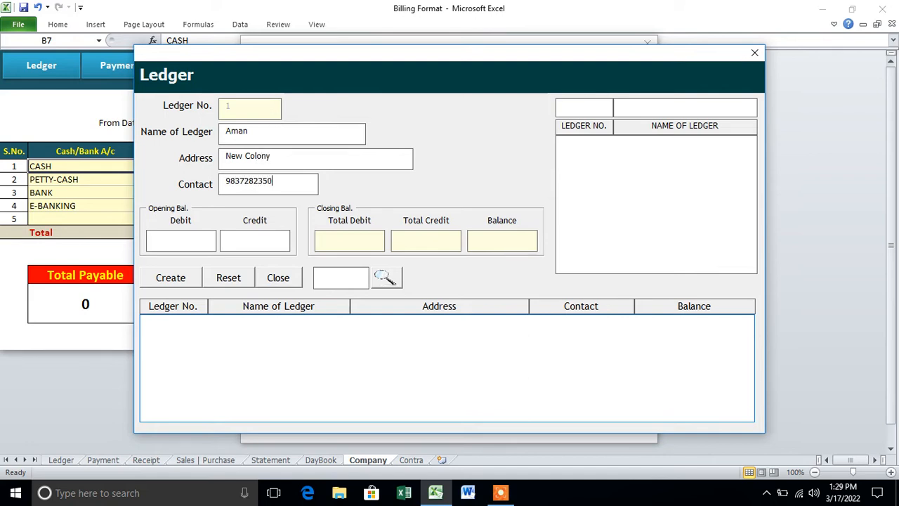
Enter an opening debit of 5000 and create ledger no. 1.
click(210, 237)
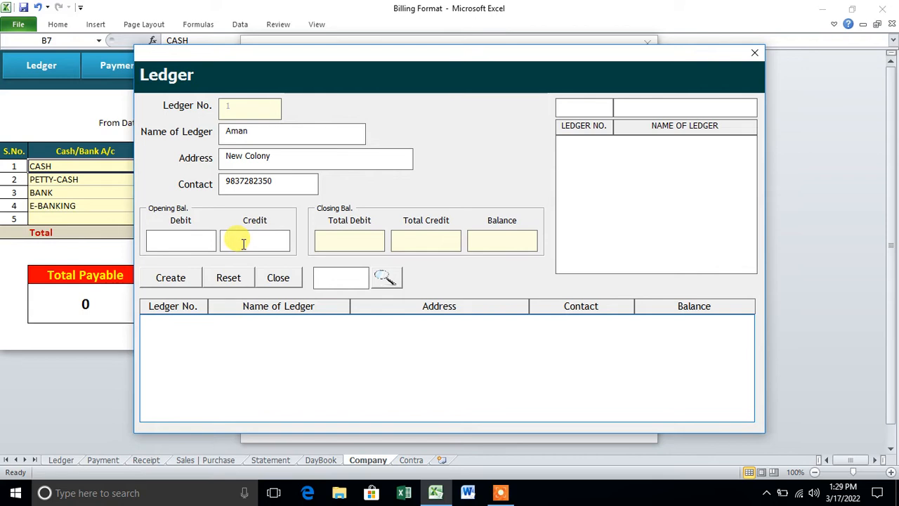
click(200, 243)
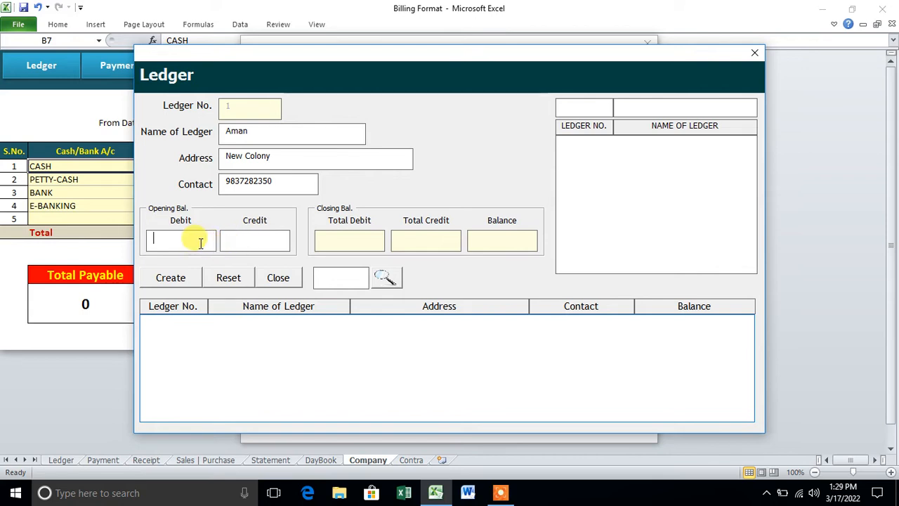
text(5000)
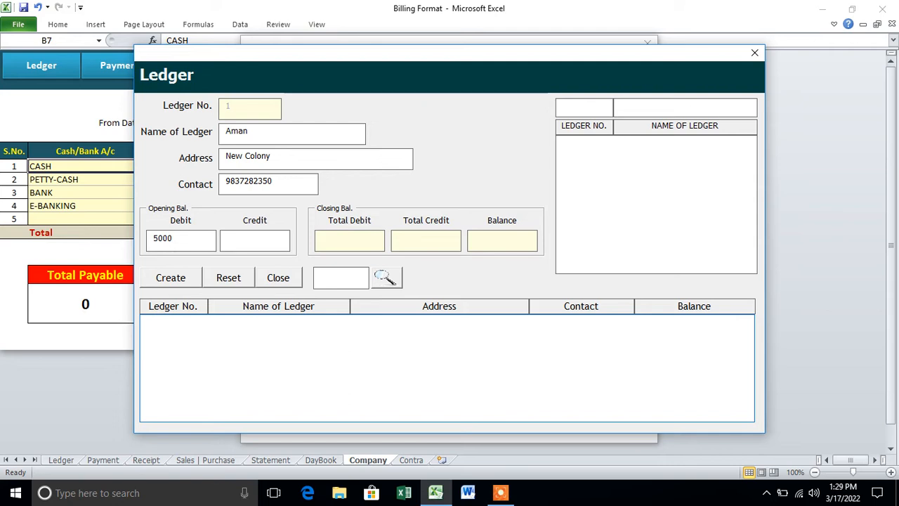
click(187, 278)
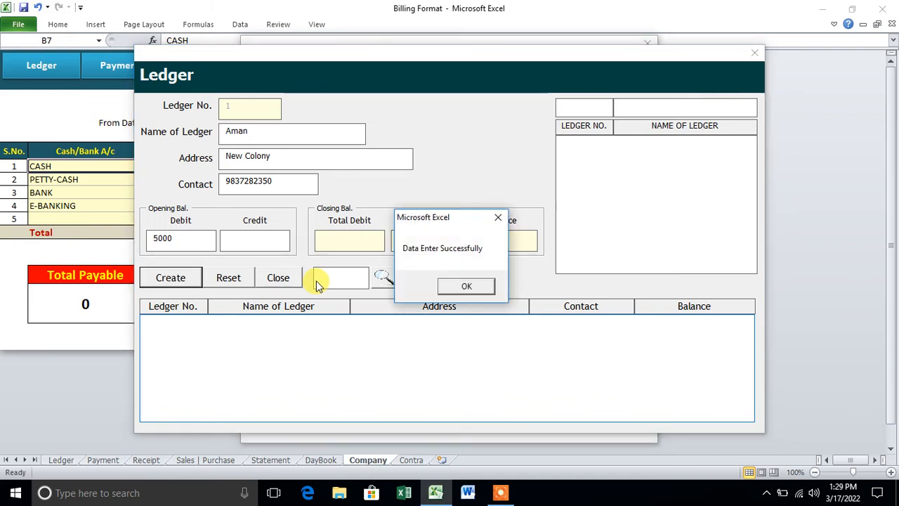
click(465, 285)
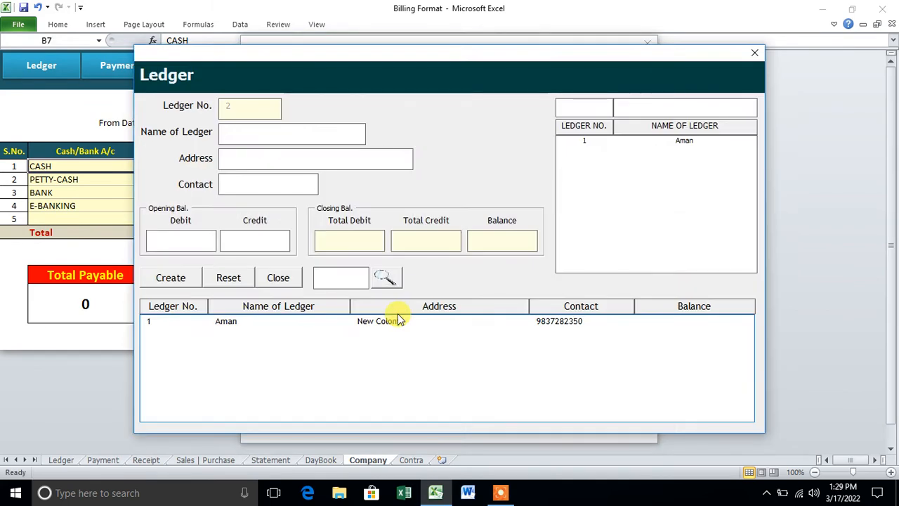
Save journal bill 1 debiting ledger 1 by 5000 with narration 'Daily Collection Software'.
click(754, 53)
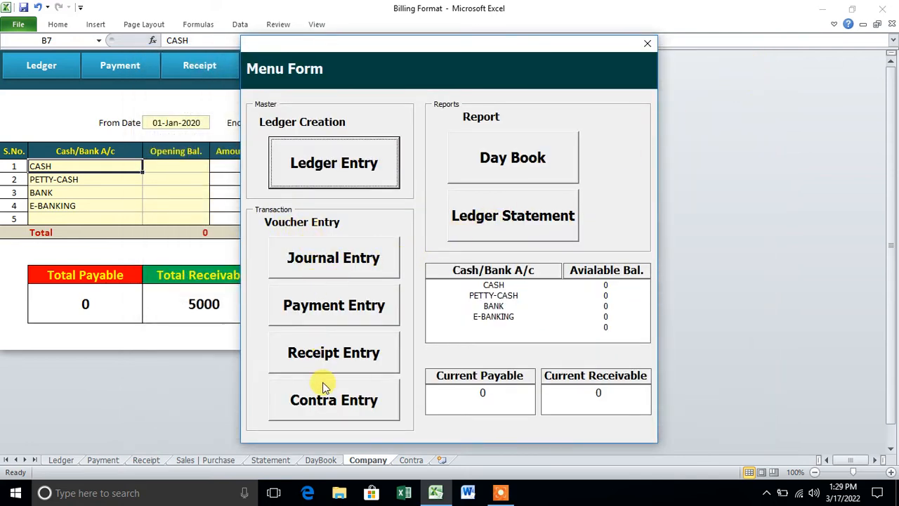
click(322, 258)
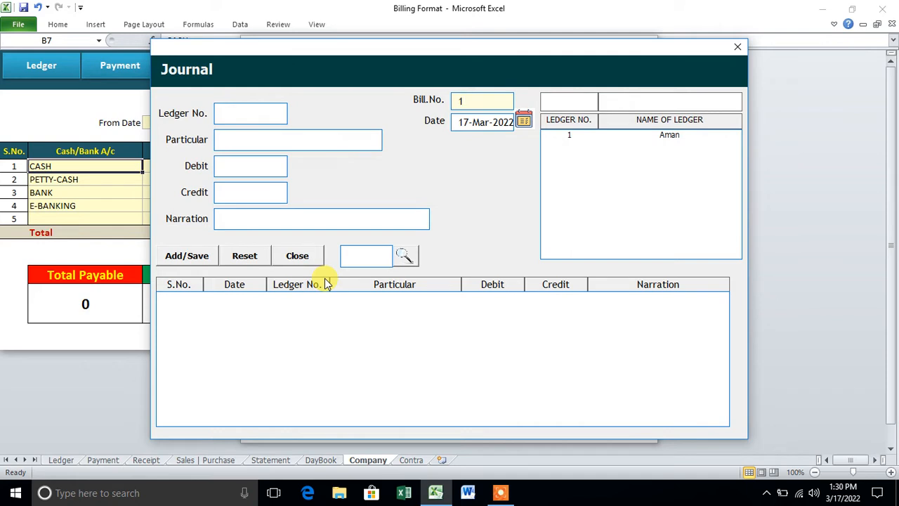
click(589, 136)
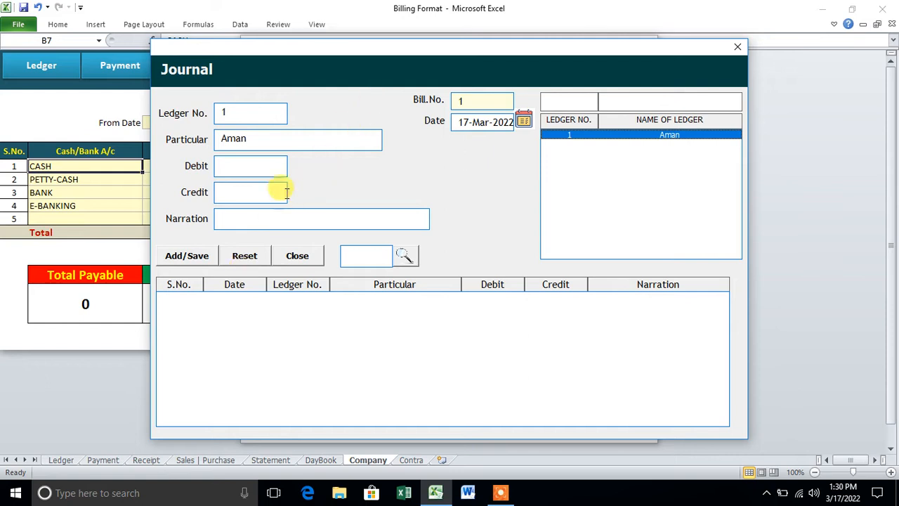
click(265, 172)
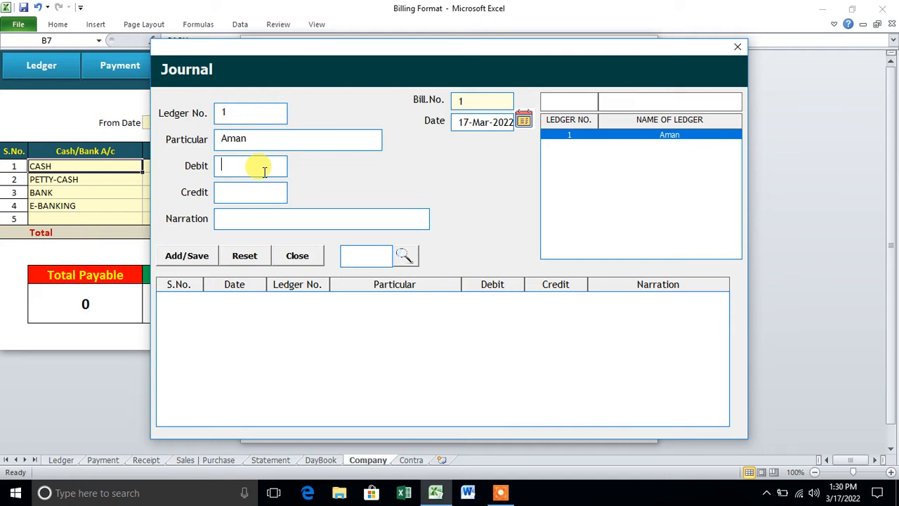
text(5000)
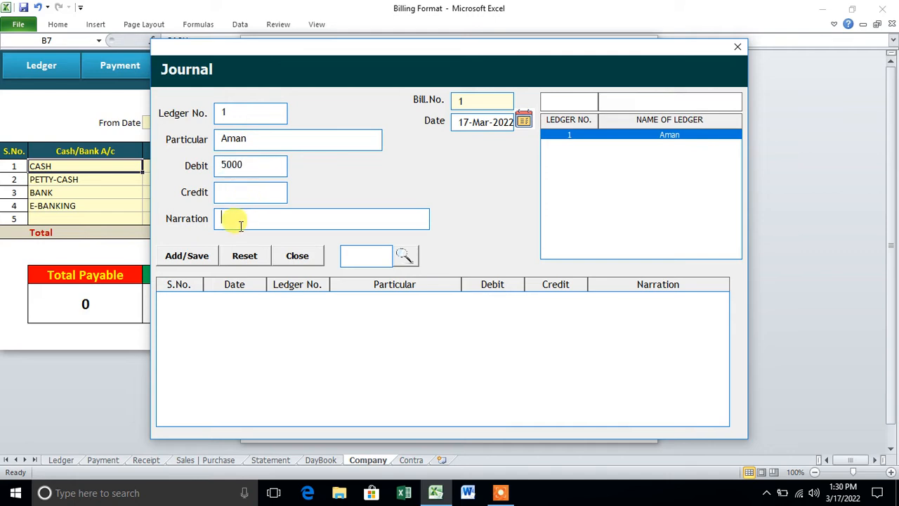
text(Daily)
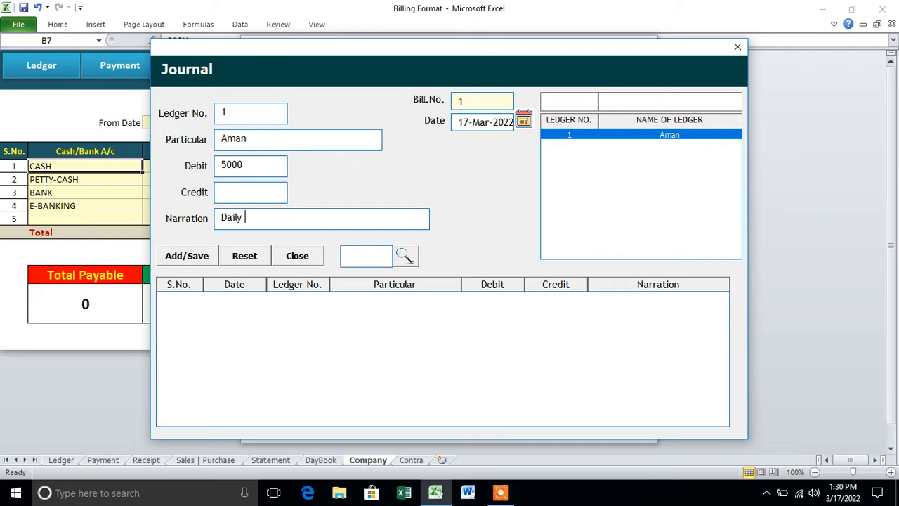
text( Collection Software)
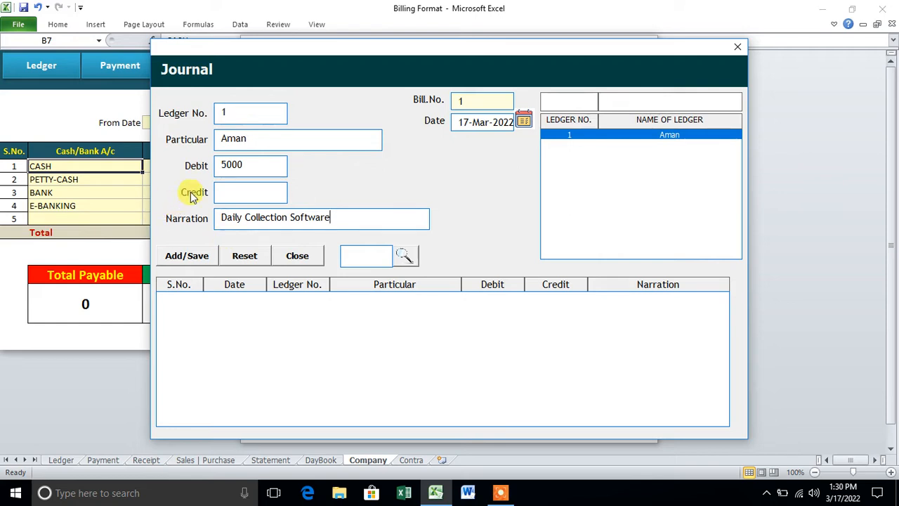
drag(243, 166, 219, 167)
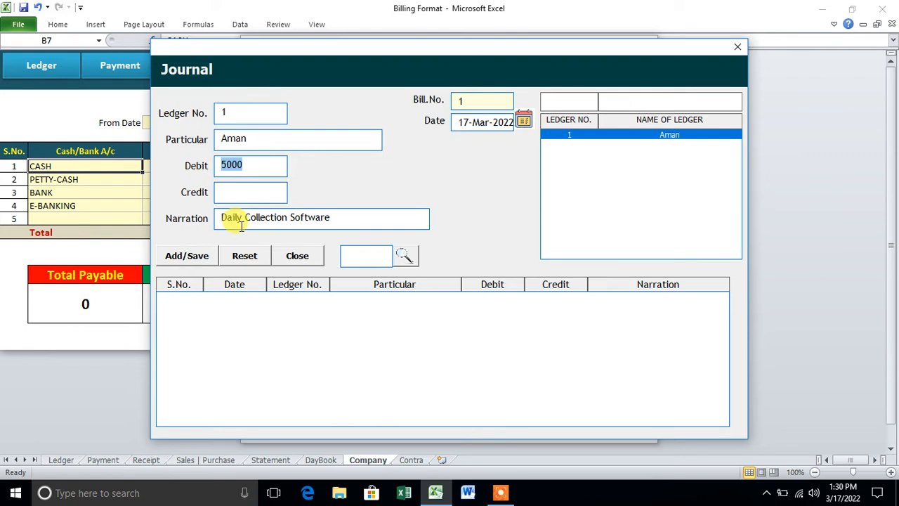
click(202, 256)
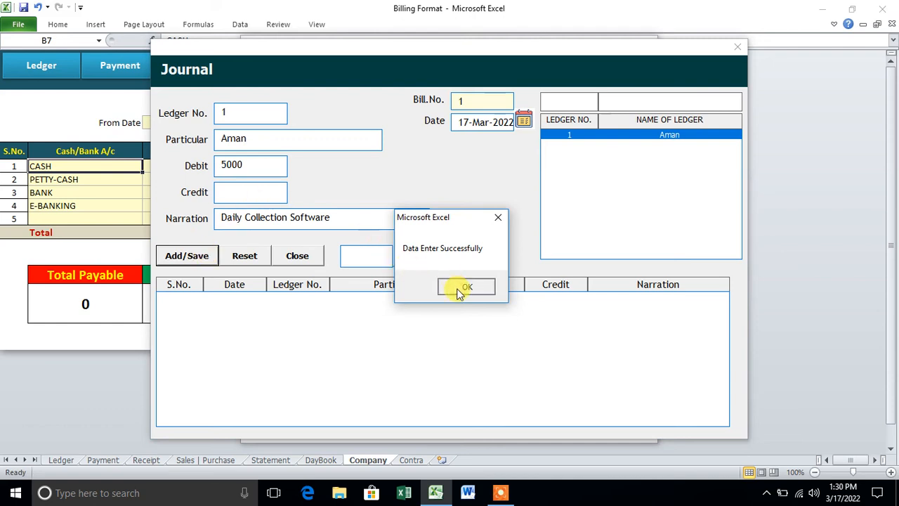
click(465, 287)
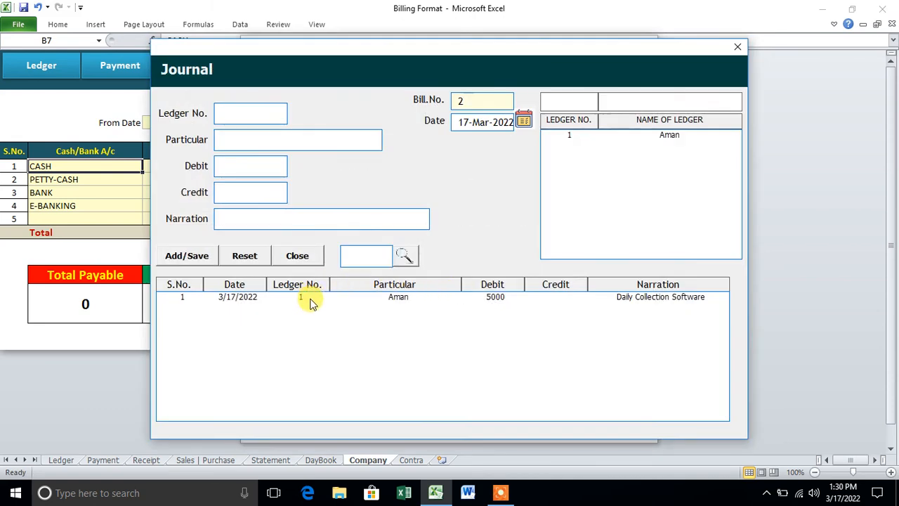
click(737, 46)
Record a 2000 CASH receipt from ledger 1.
click(358, 348)
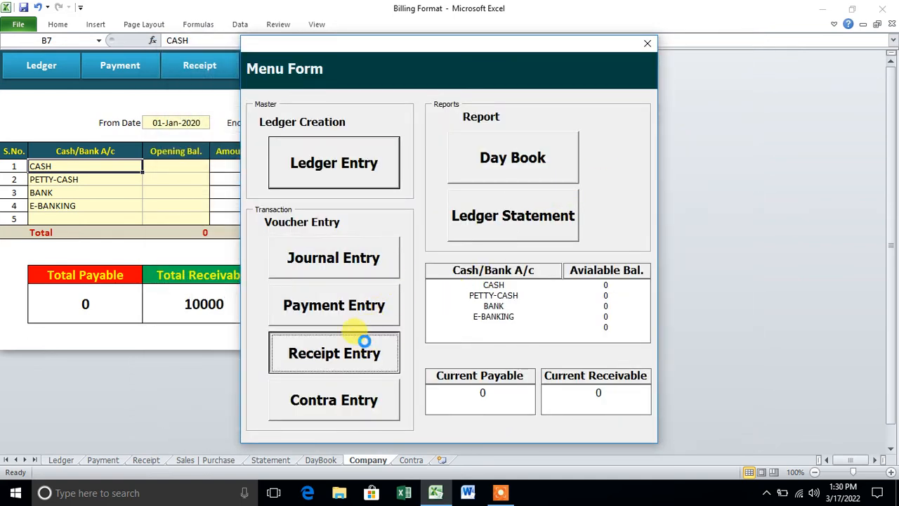
double_click(598, 135)
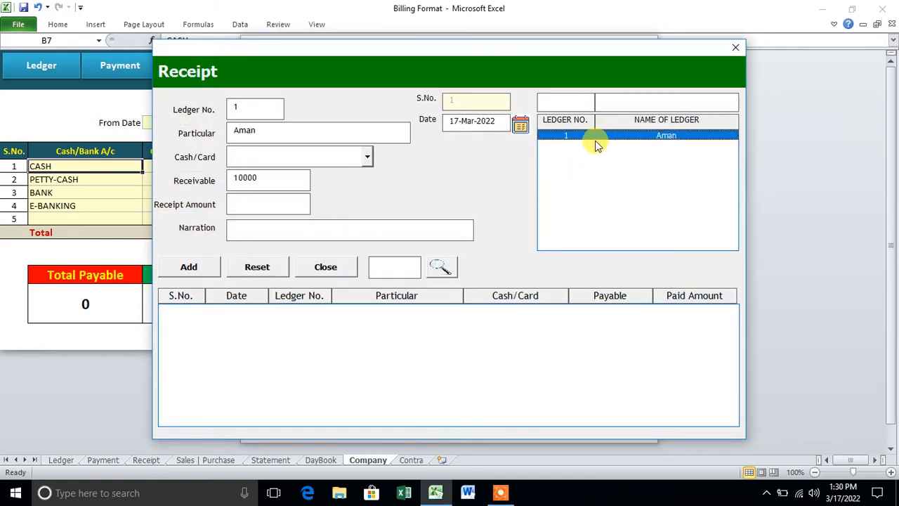
click(625, 105)
text(D)
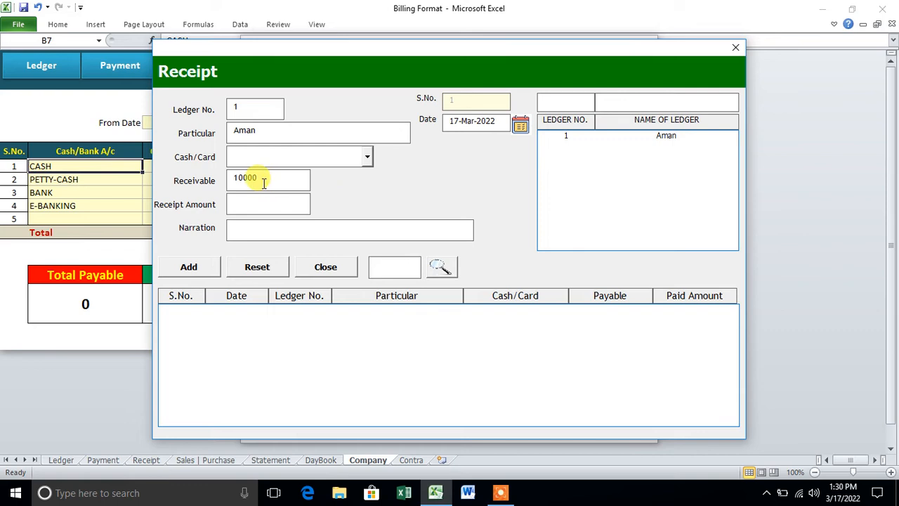
click(367, 158)
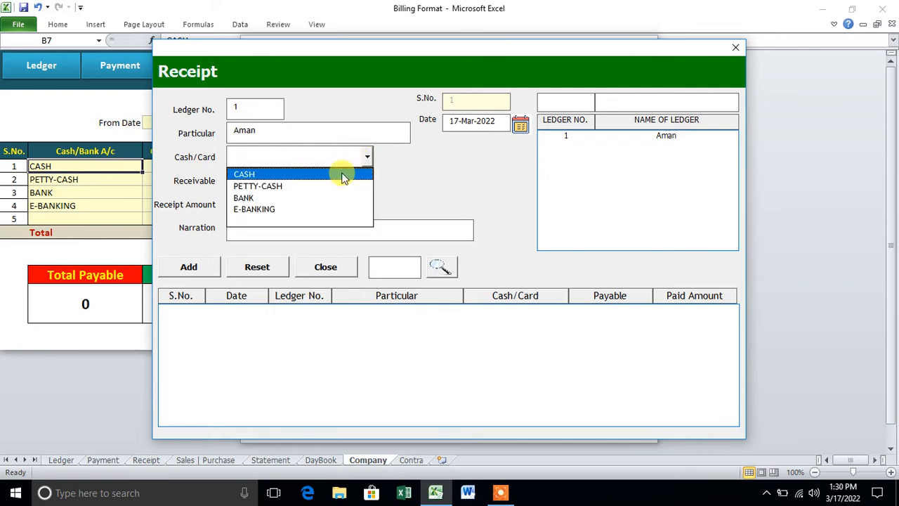
click(343, 176)
click(294, 205)
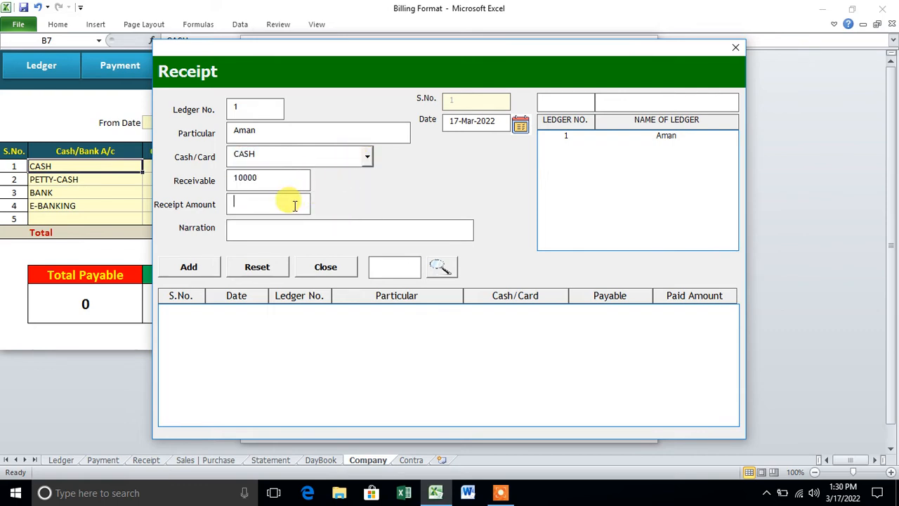
text(2000)
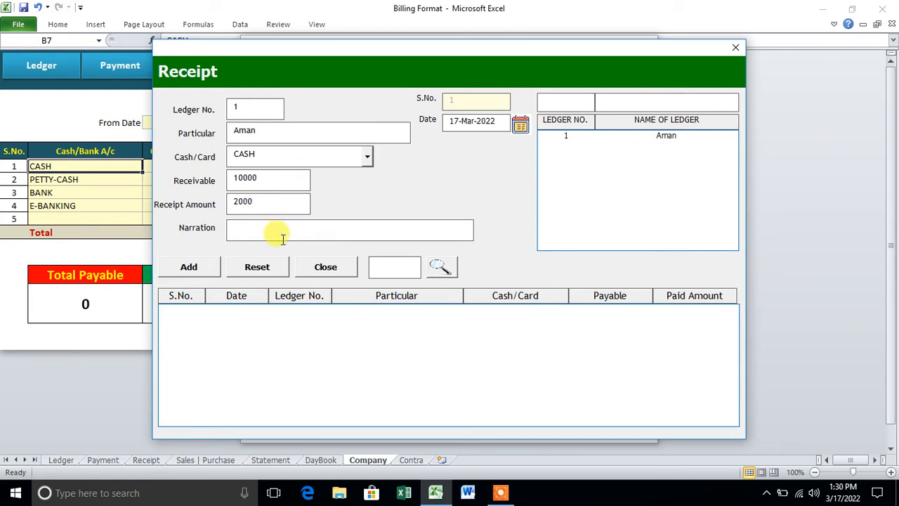
click(208, 266)
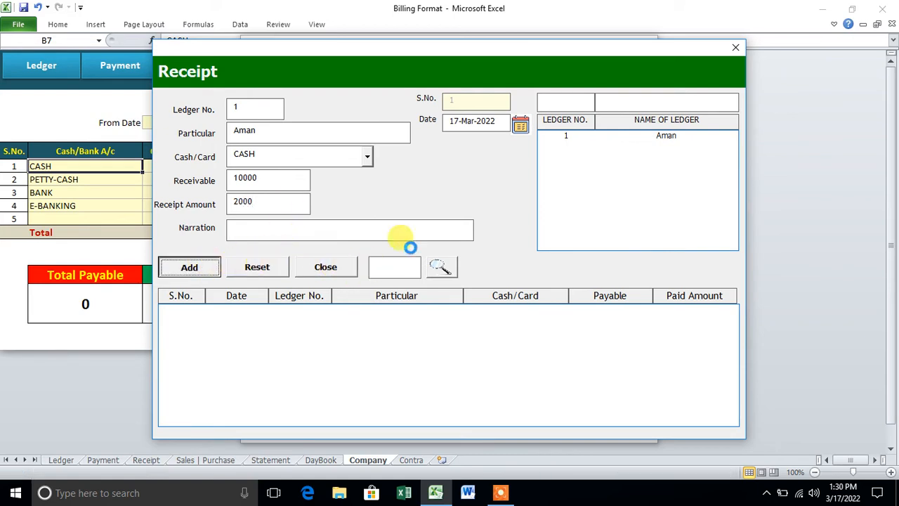
click(466, 285)
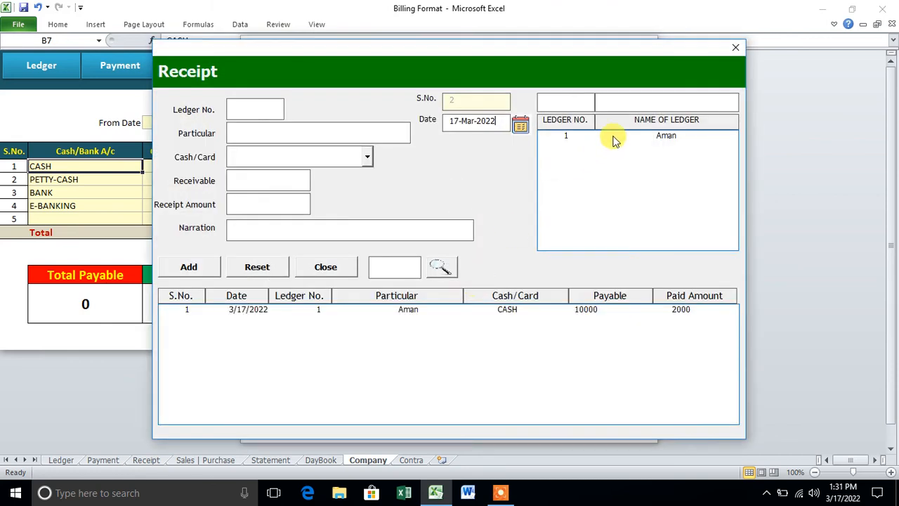
Record a second receipt of 5000 from ledger 1 by E-BANKING, dated 18 March 2022, with a narration.
click(610, 137)
click(519, 125)
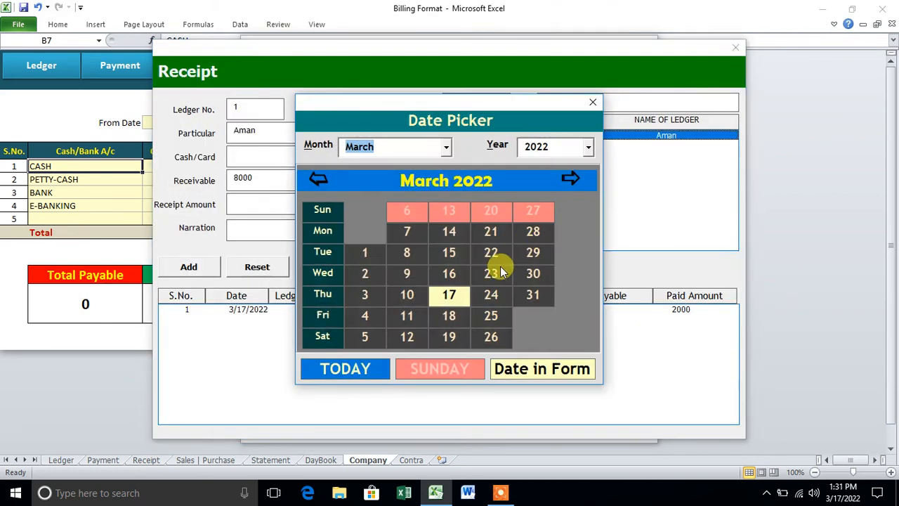
click(462, 314)
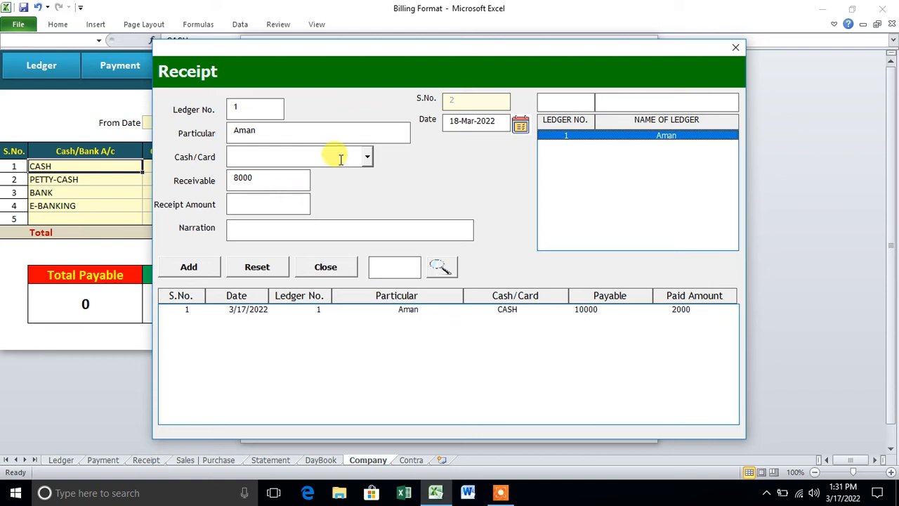
click(365, 157)
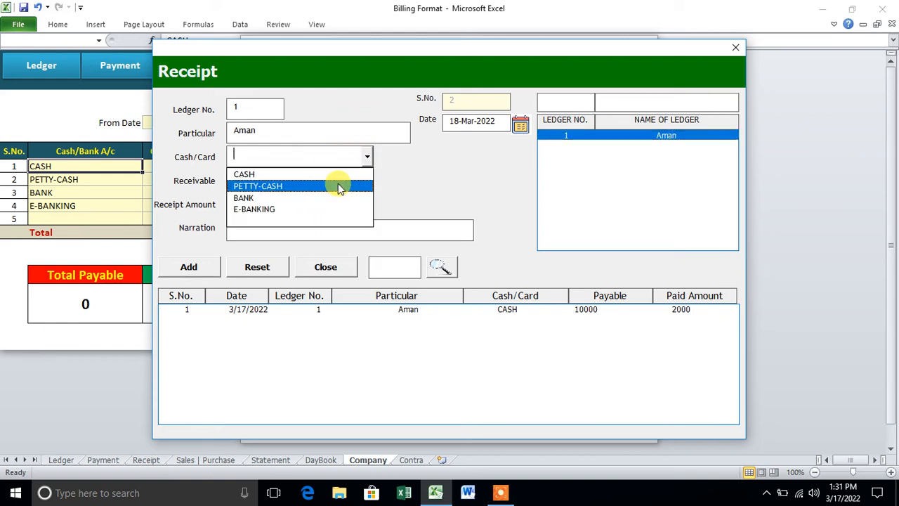
click(327, 209)
click(269, 204)
text(5000)
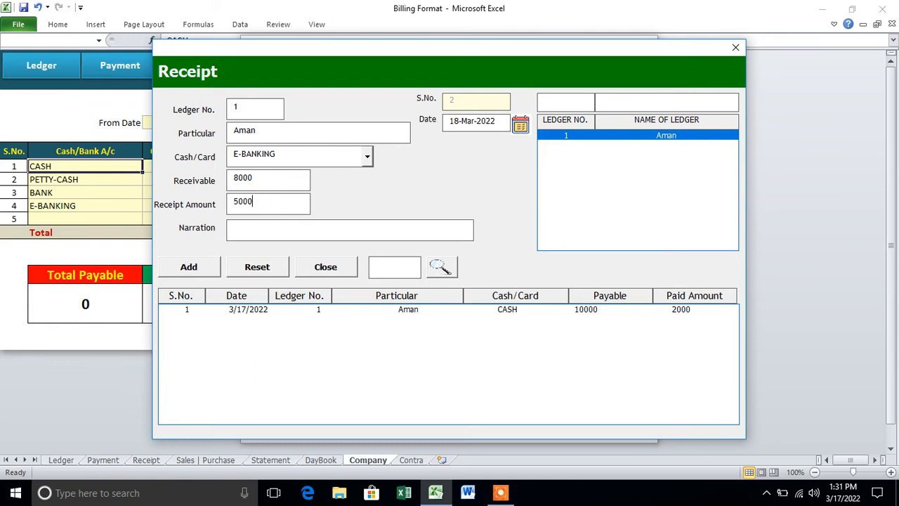
click(250, 231)
text(C)
click(194, 271)
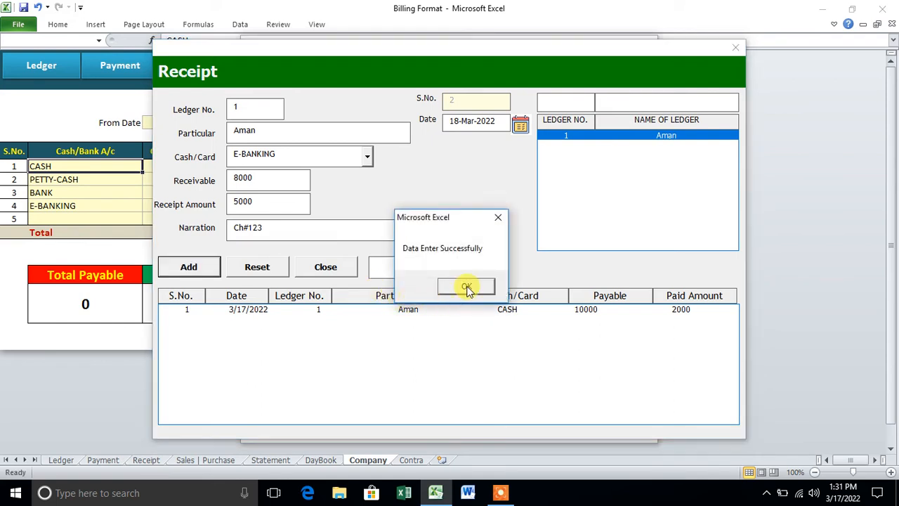
click(466, 286)
click(735, 47)
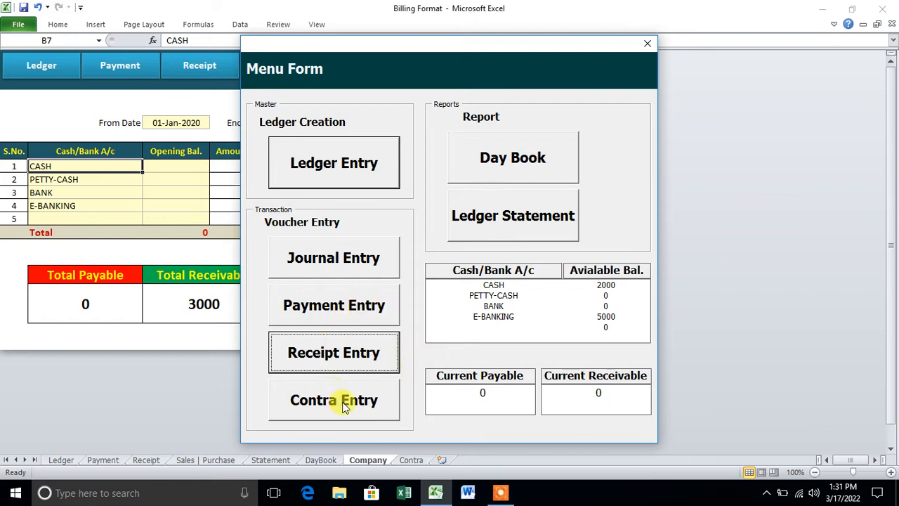
View the CASH day book for 1–24 March 2022.
click(506, 172)
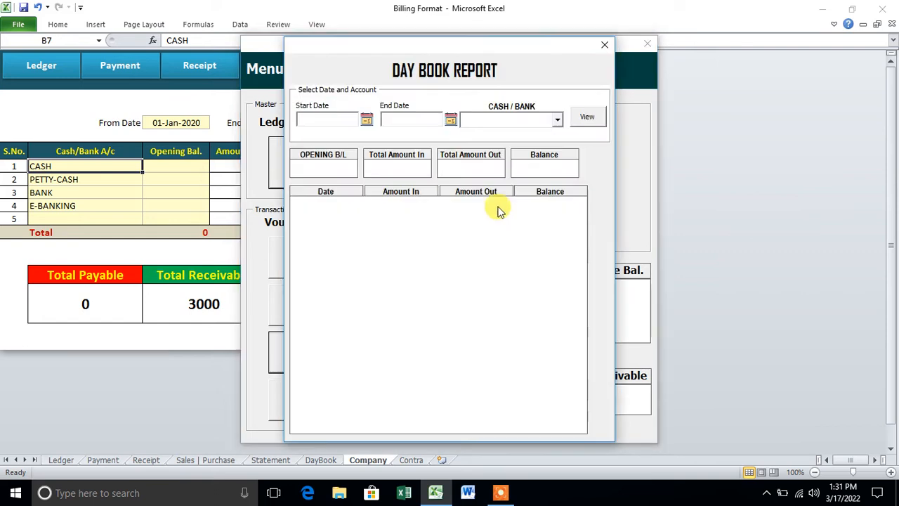
click(367, 120)
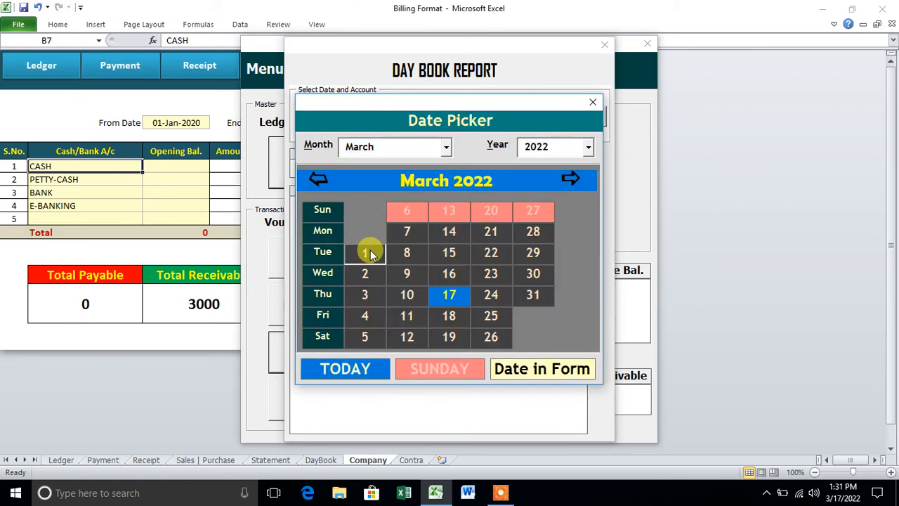
click(372, 250)
click(450, 119)
click(512, 288)
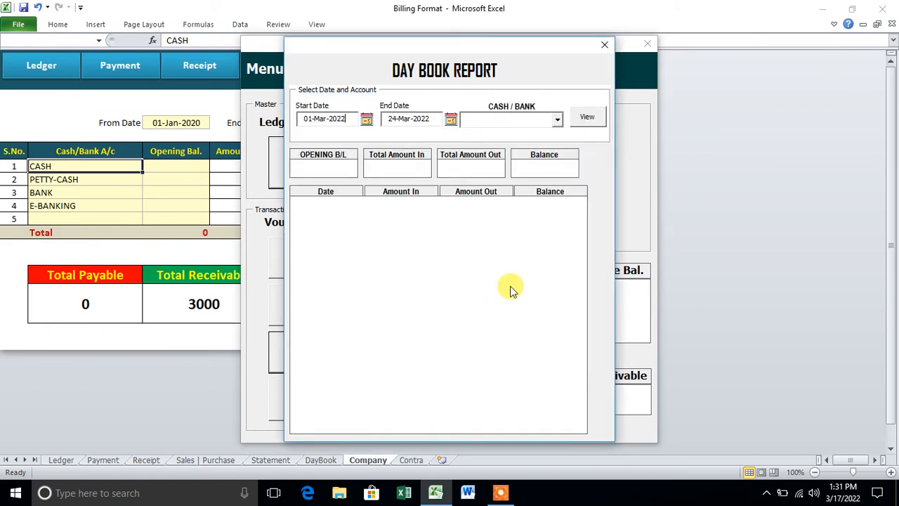
click(557, 120)
click(478, 134)
click(587, 117)
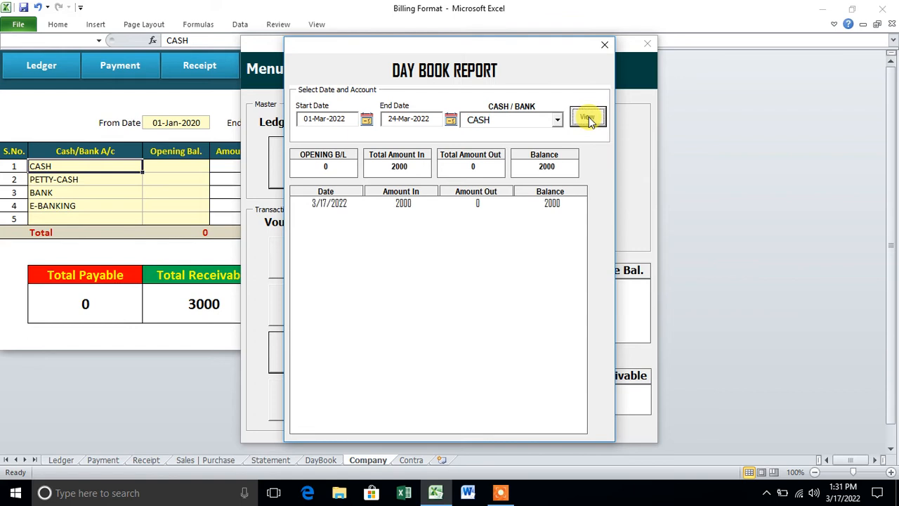
Switch the day book to E-BANKING, check the 18 March 5000 entry, and close the report.
click(557, 119)
click(538, 170)
click(587, 120)
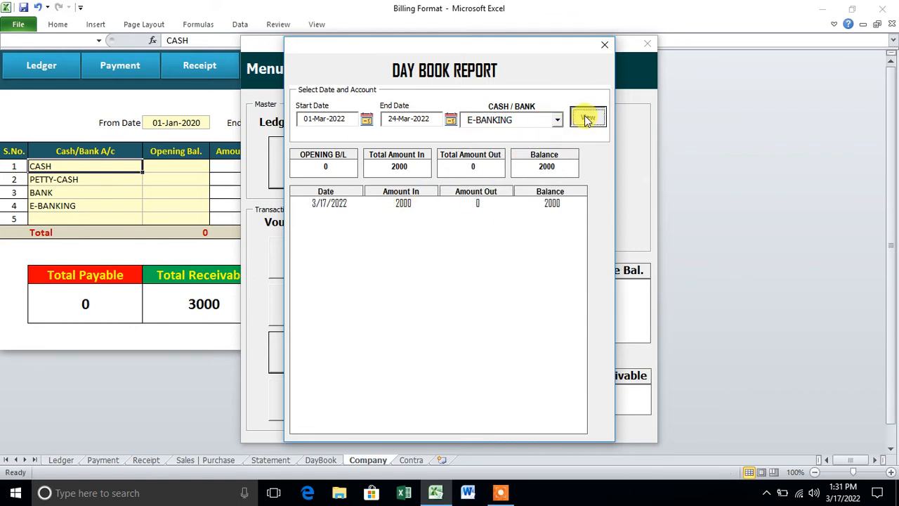
click(434, 208)
click(603, 45)
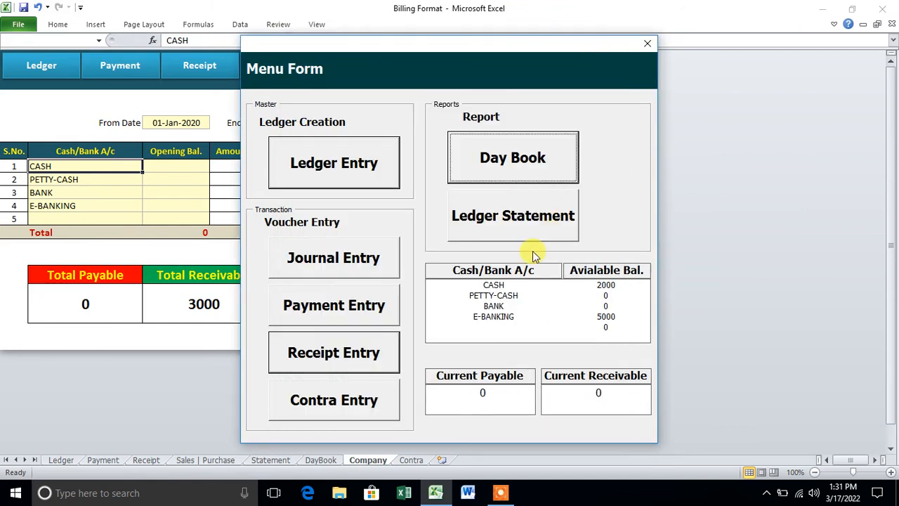
Generate ledger 1's statement for 1–17 March 2022.
click(503, 218)
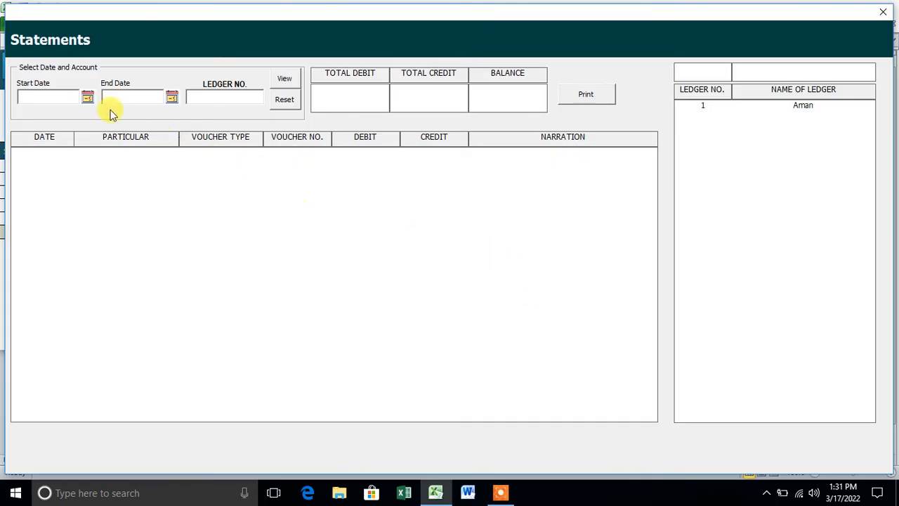
click(87, 97)
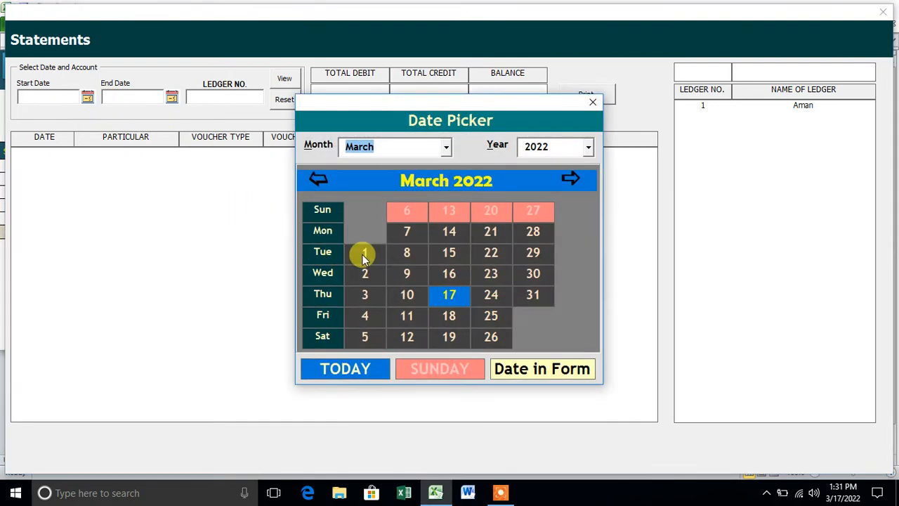
click(362, 254)
click(172, 97)
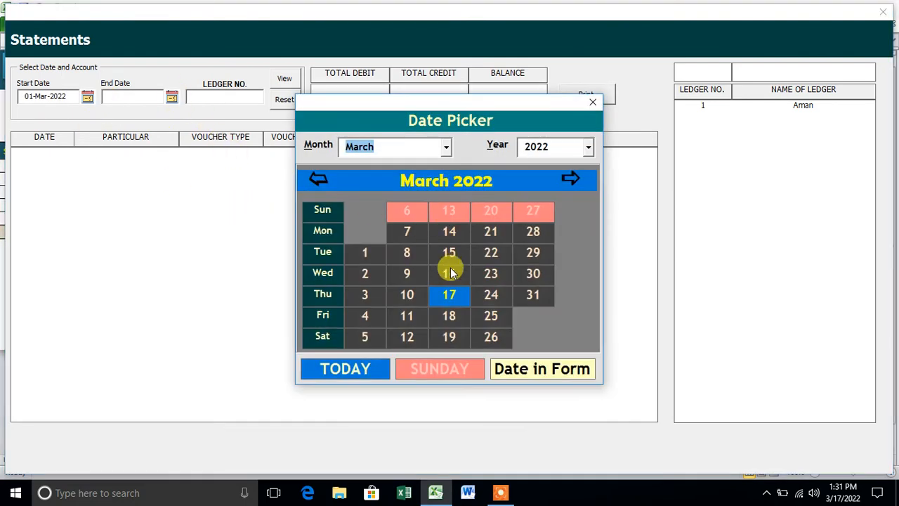
click(449, 296)
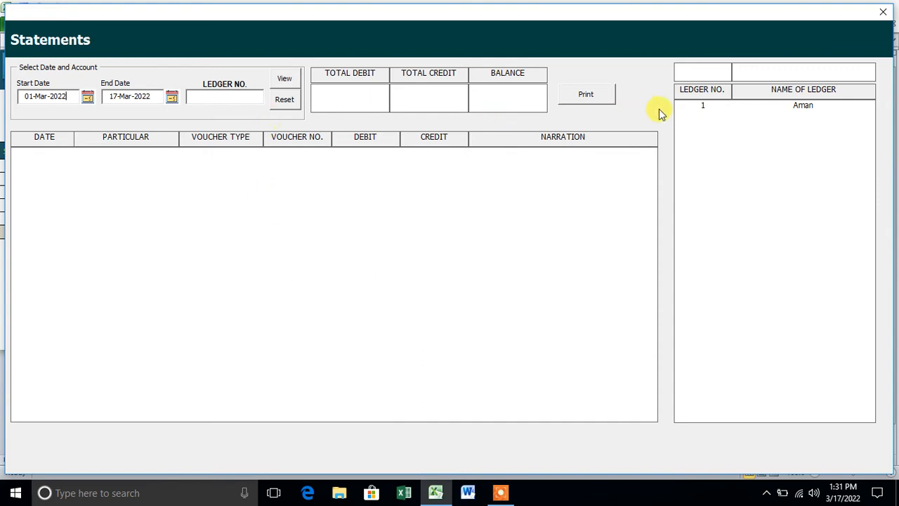
click(699, 106)
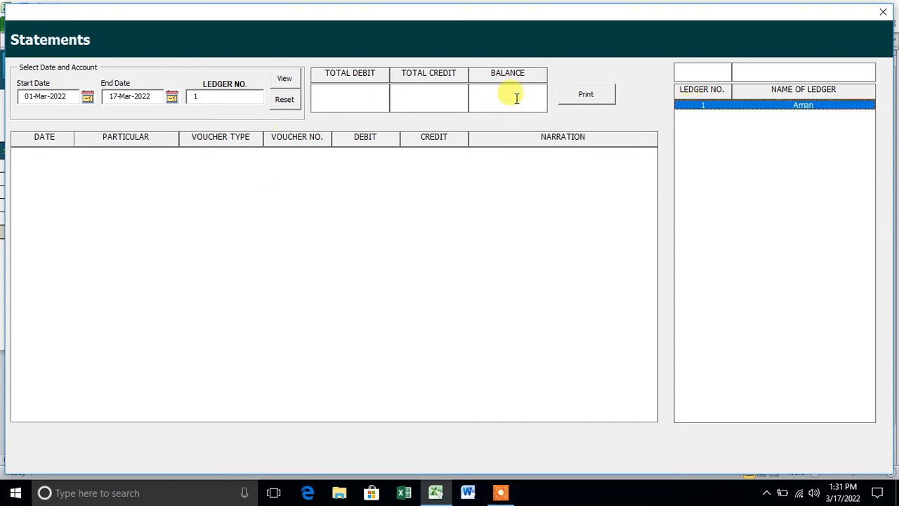
click(293, 78)
Inspect the statement rows and totals: 10000 debit, 2000 credit, 8000 Dr balance.
click(226, 154)
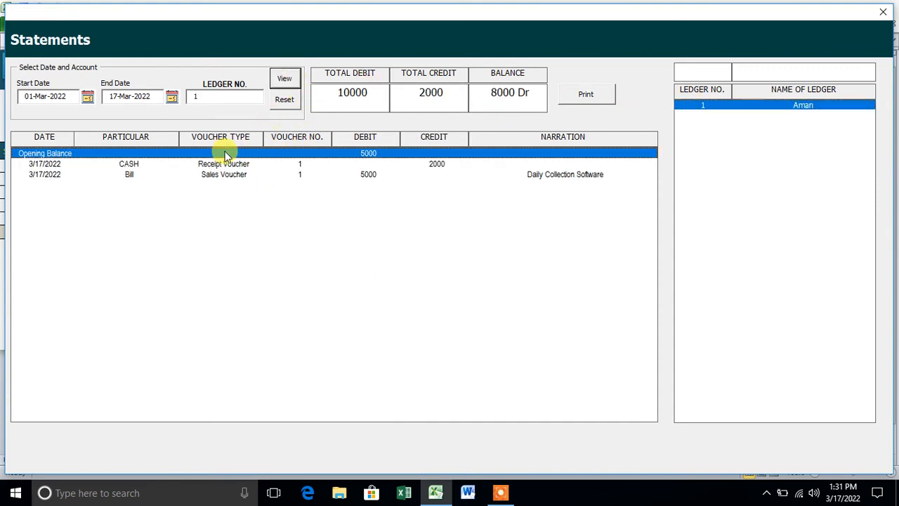
click(366, 164)
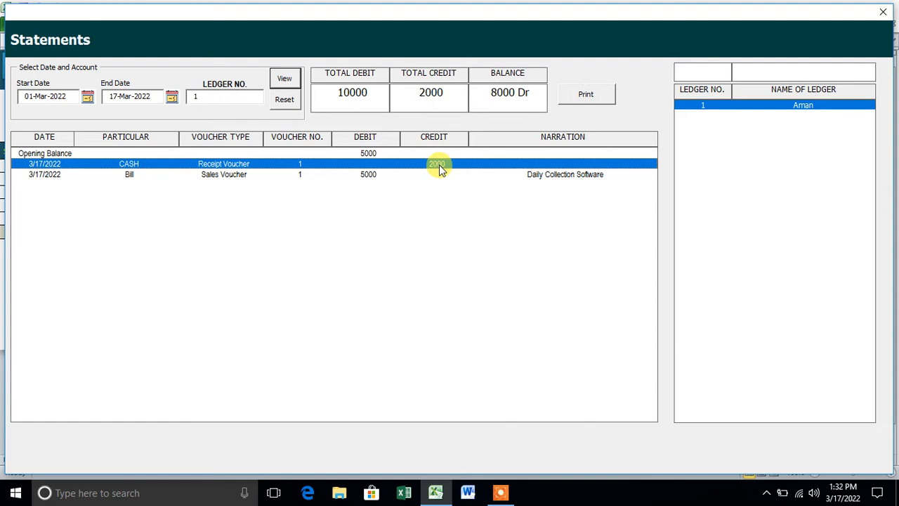
click(396, 177)
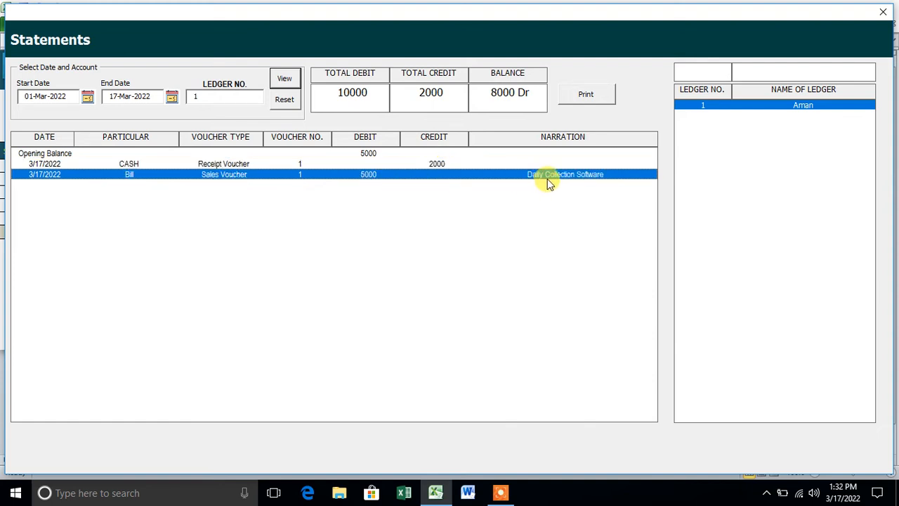
drag(370, 92, 315, 92)
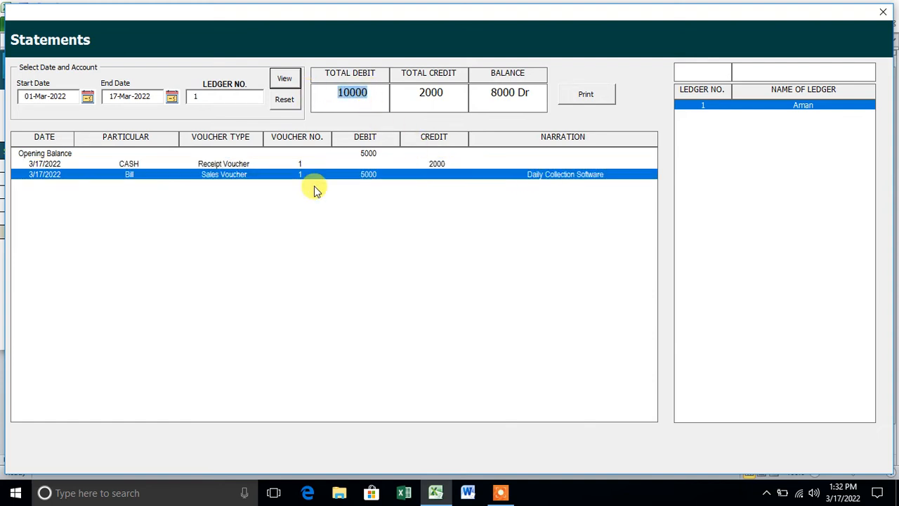
click(447, 95)
drag(450, 96, 381, 94)
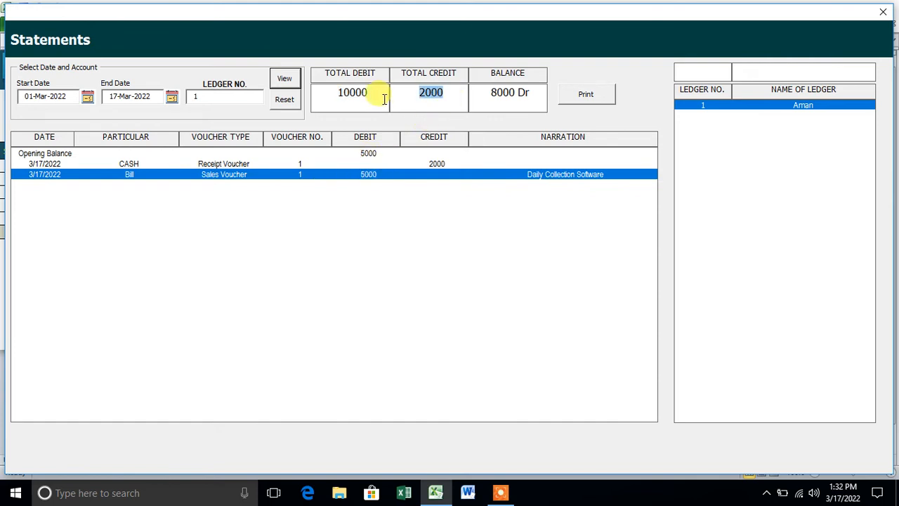
drag(536, 92, 490, 93)
click(523, 103)
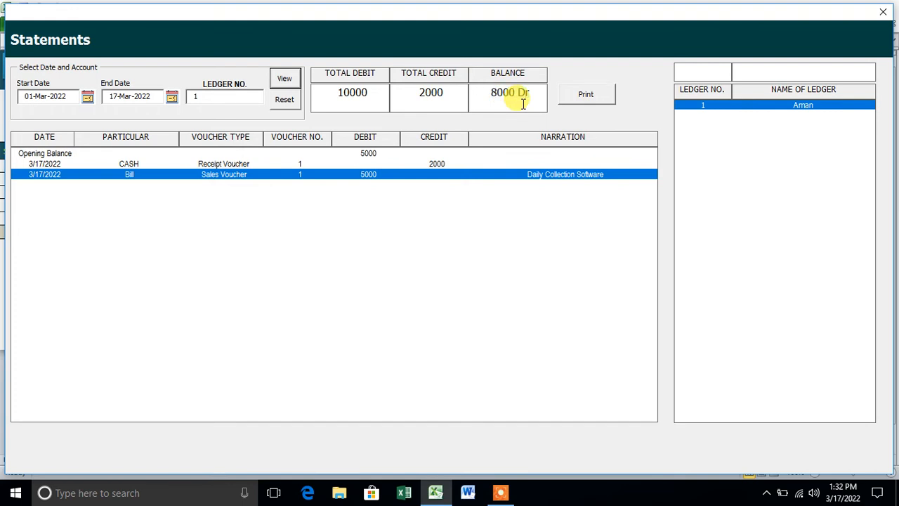
Extend the statement to 18 March 2022, confirm the 3000 Dr balance, and close it.
click(171, 96)
click(449, 315)
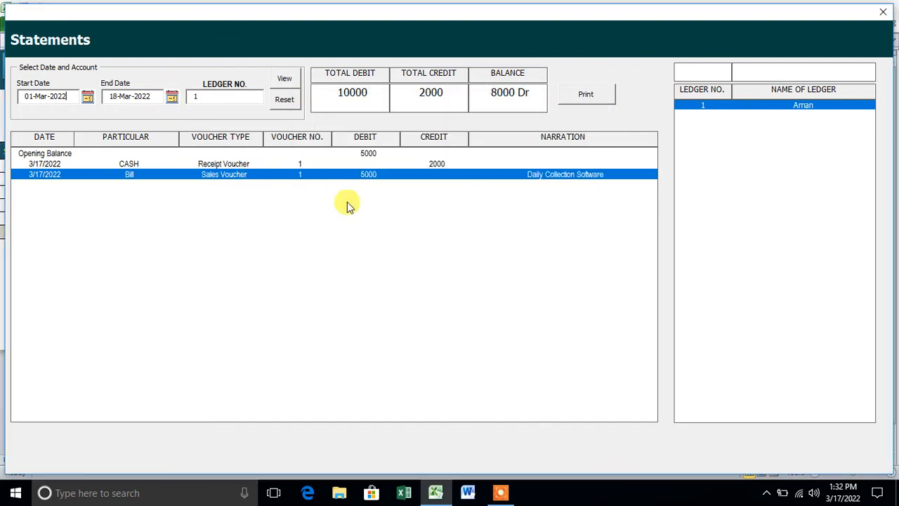
click(285, 82)
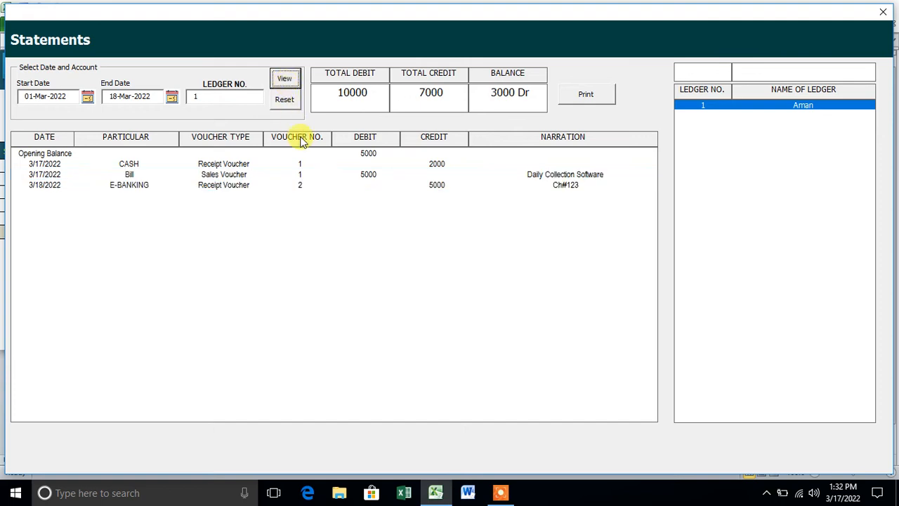
click(354, 185)
click(366, 175)
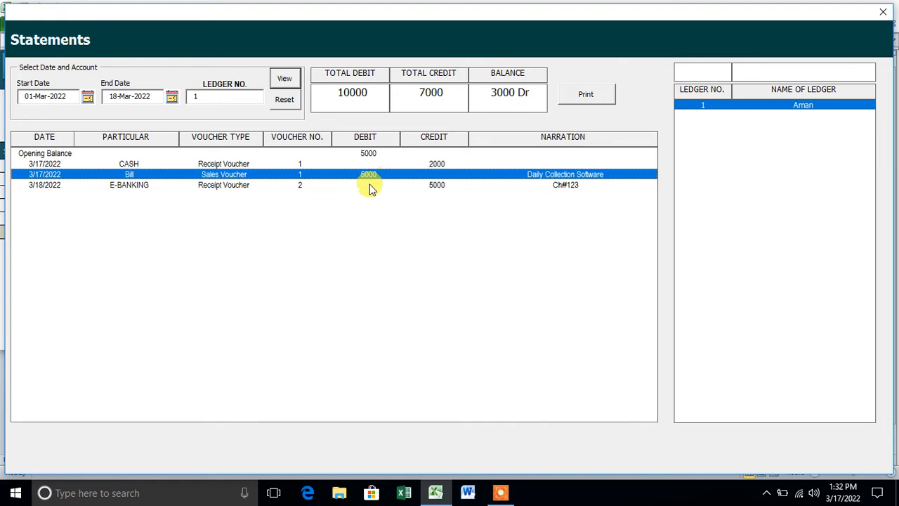
click(371, 185)
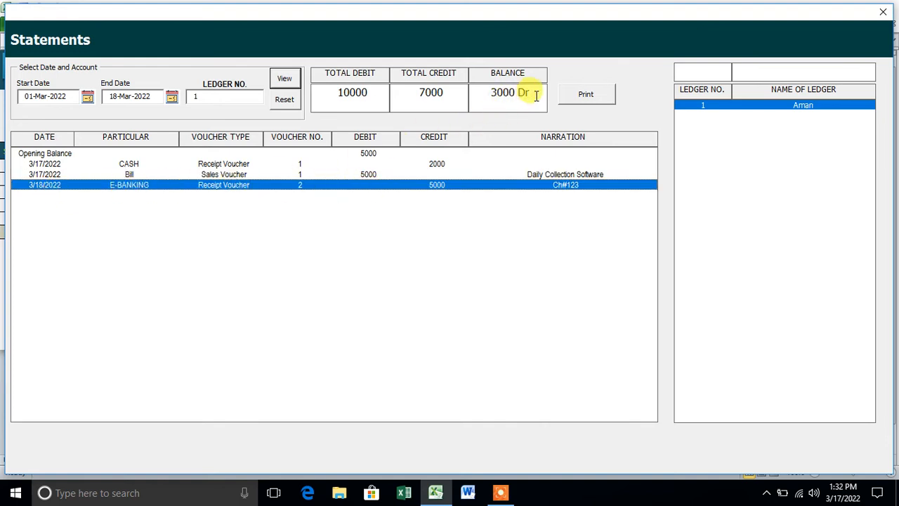
drag(531, 92, 460, 90)
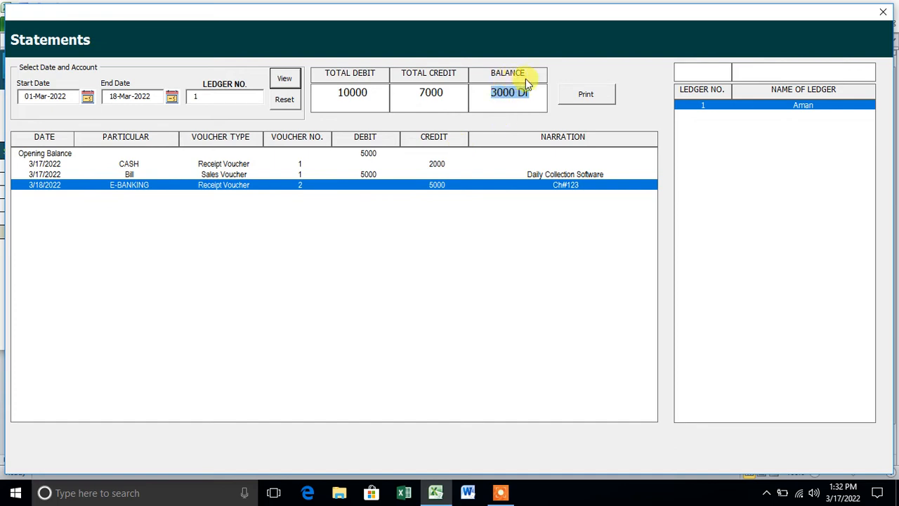
click(883, 12)
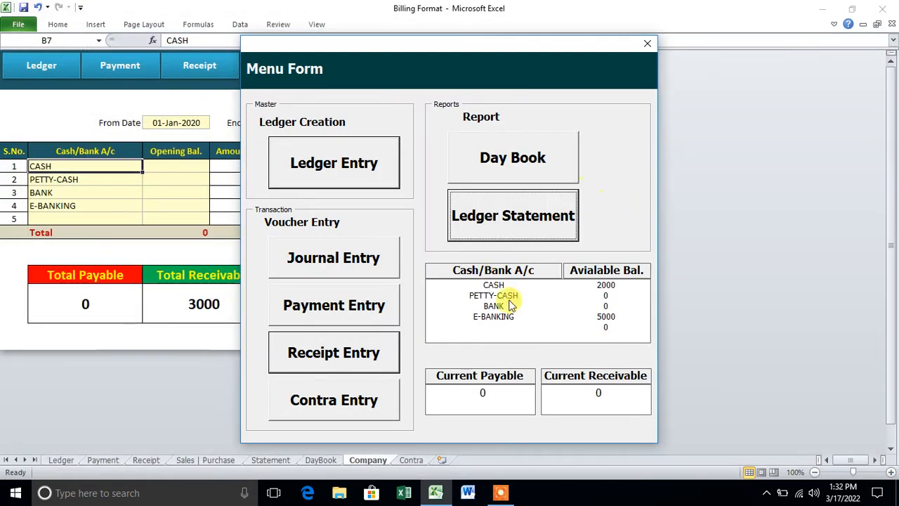
Create ledger no. 2 with a 500 opening credit balance and close the Ledger form.
click(371, 179)
text(Raman)
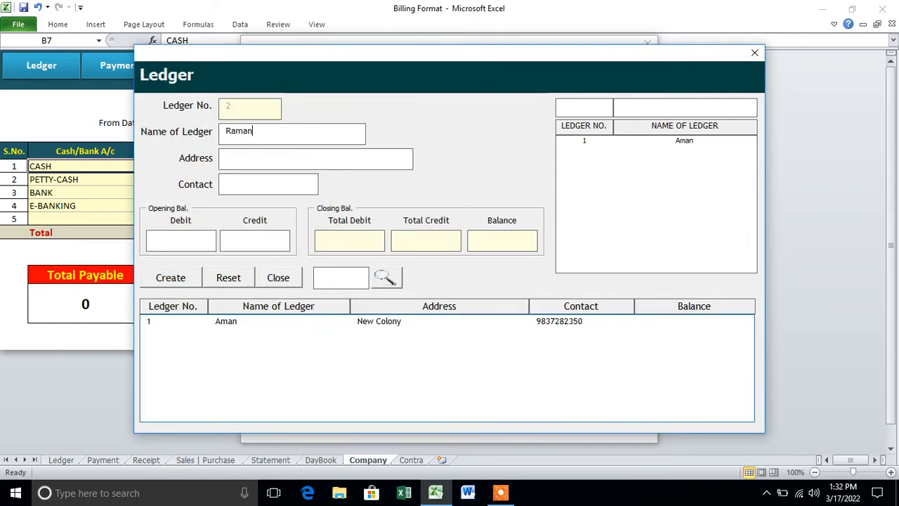
click(257, 239)
text(500)
click(176, 277)
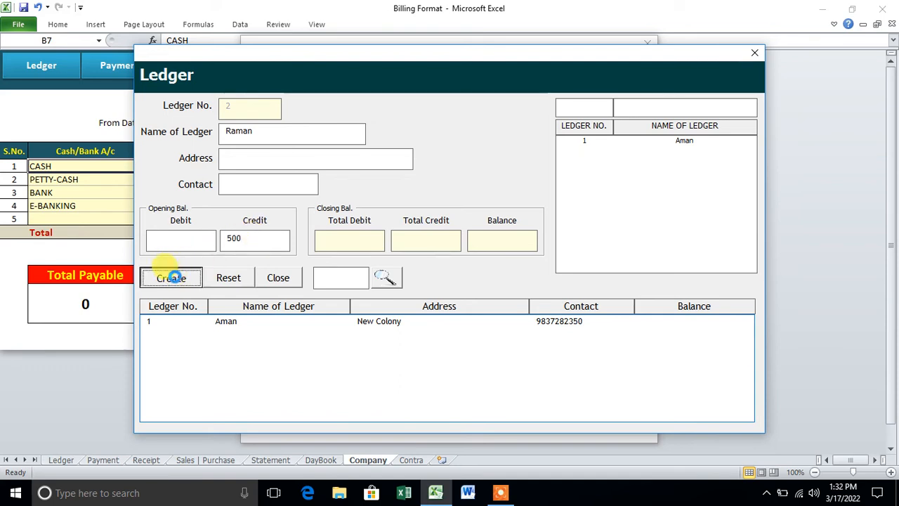
click(162, 278)
click(464, 286)
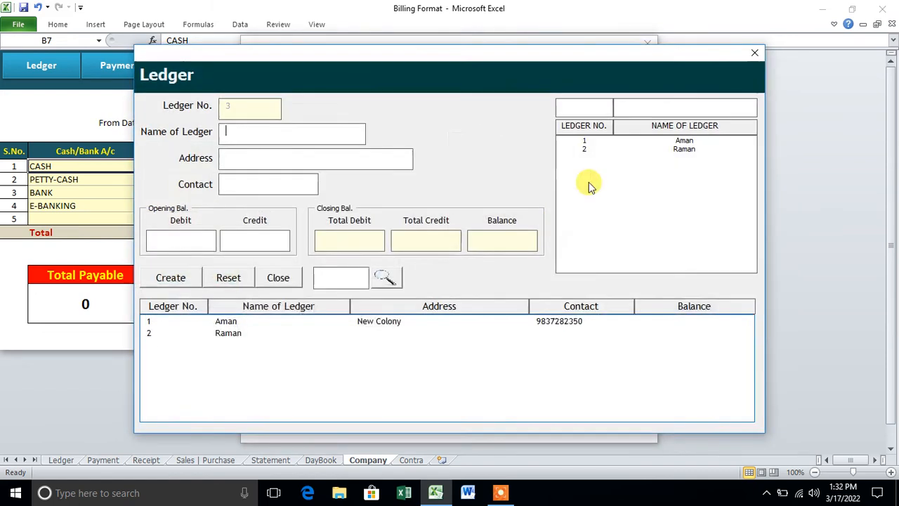
click(753, 54)
click(370, 256)
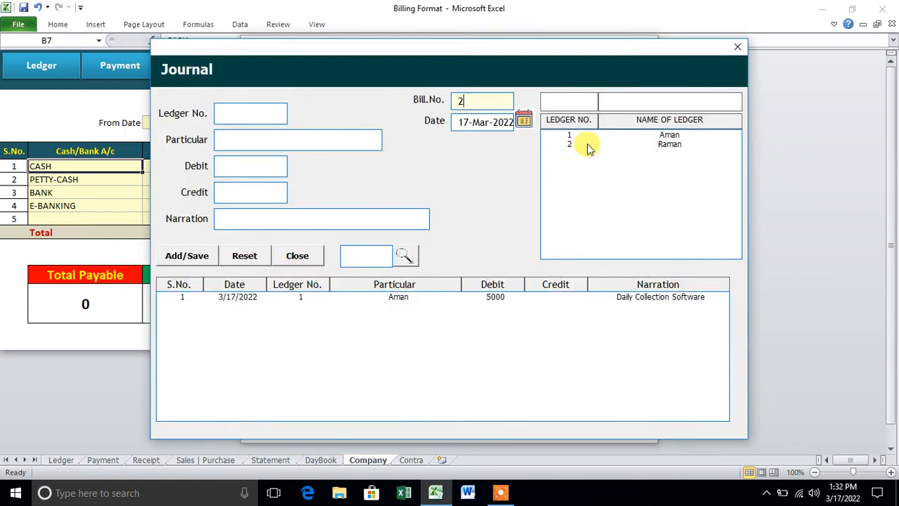
Save journal bill 2 crediting ledger 2 by 15000, narration 'School Management Software'.
double_click(594, 145)
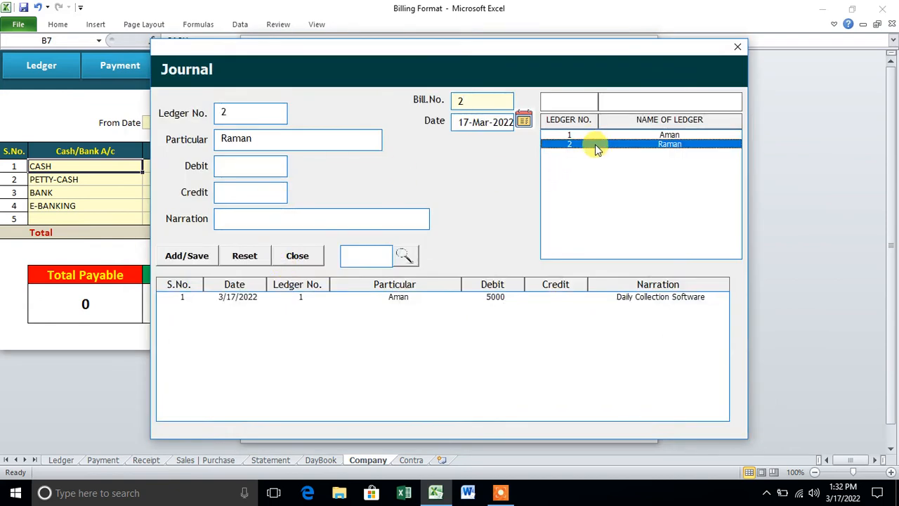
click(258, 191)
text(1500)
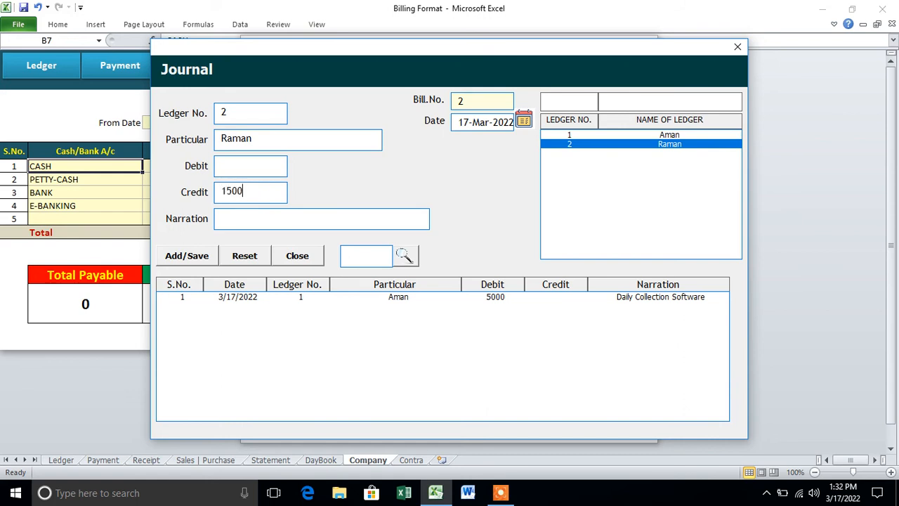
text(0)
click(228, 219)
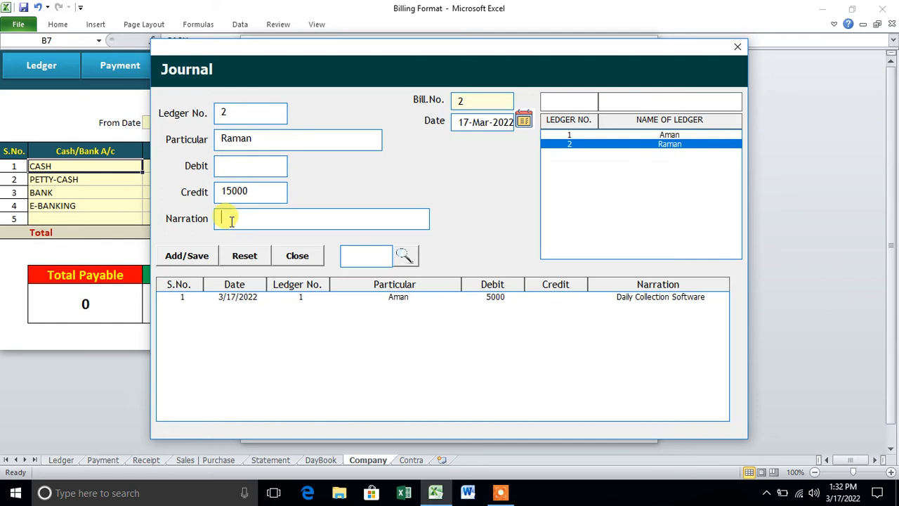
text(School)
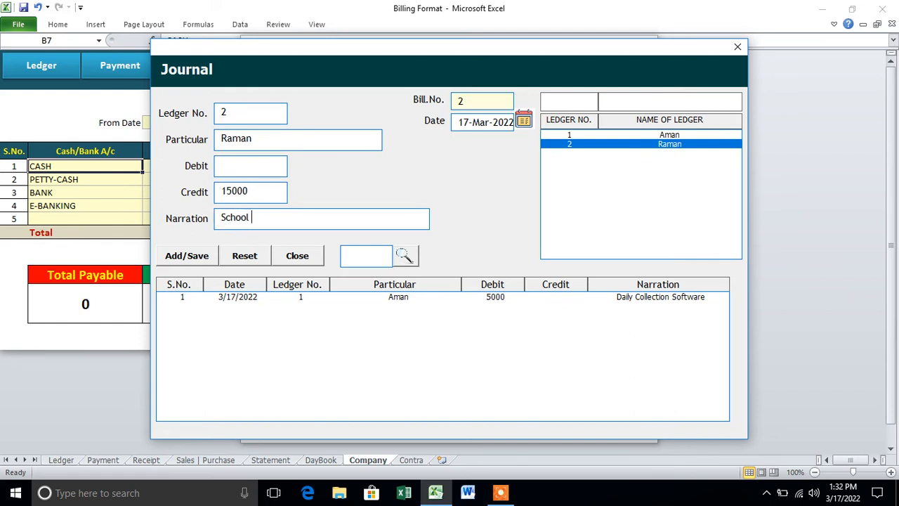
text( Management Software)
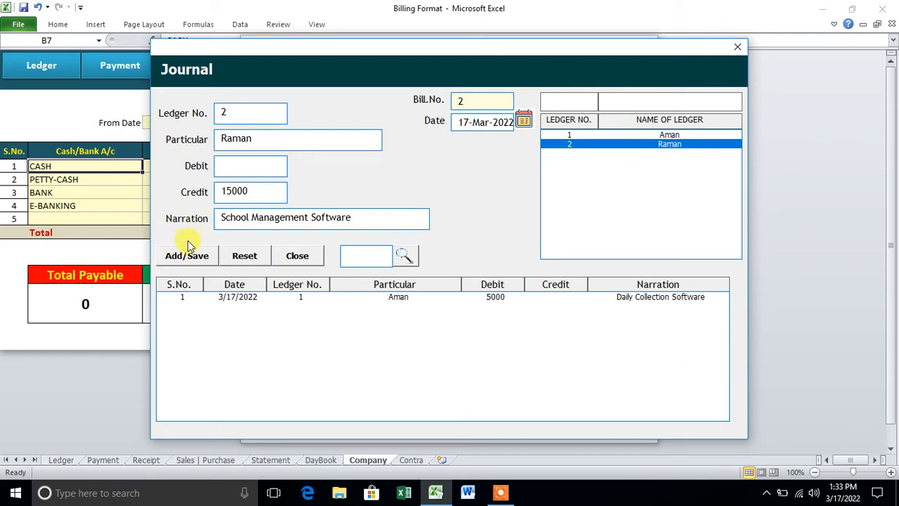
click(194, 256)
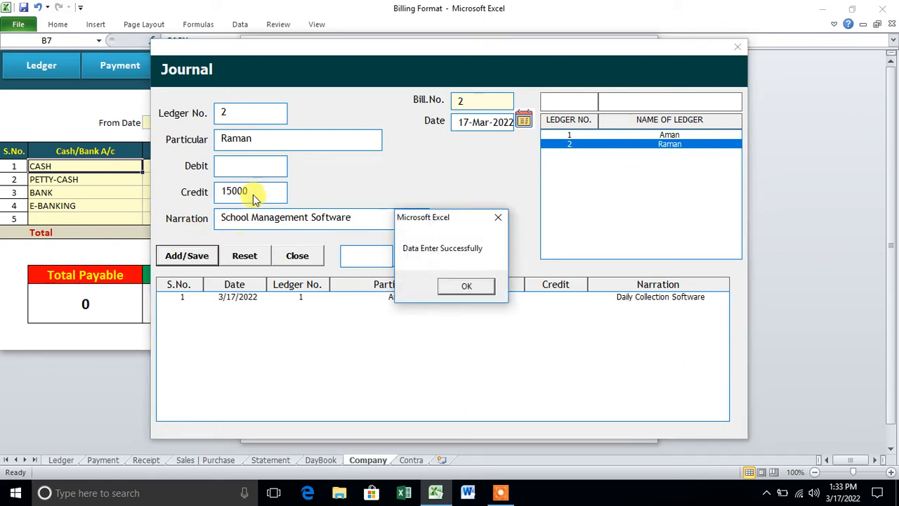
click(478, 288)
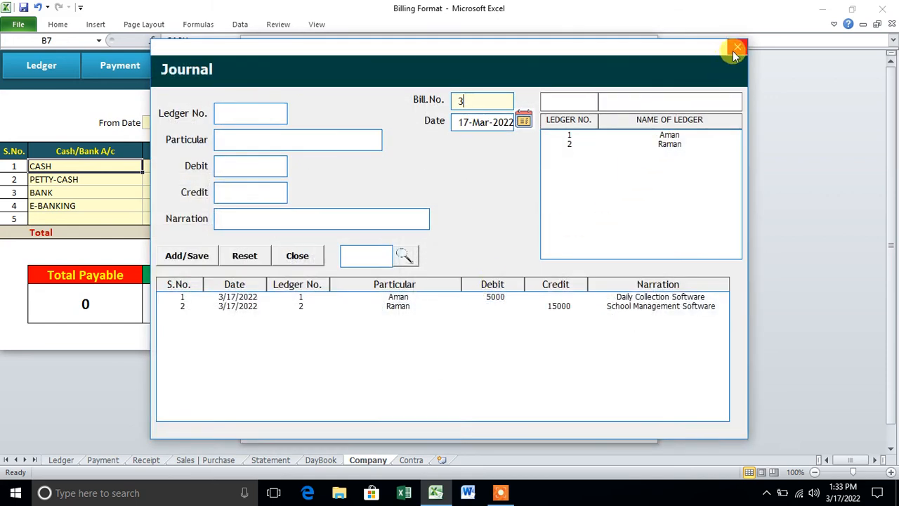
click(733, 51)
Pay ledger 2 10000 by CASH, narration 'Being Cash Paid', and confirm its payable is now -5500.
click(348, 315)
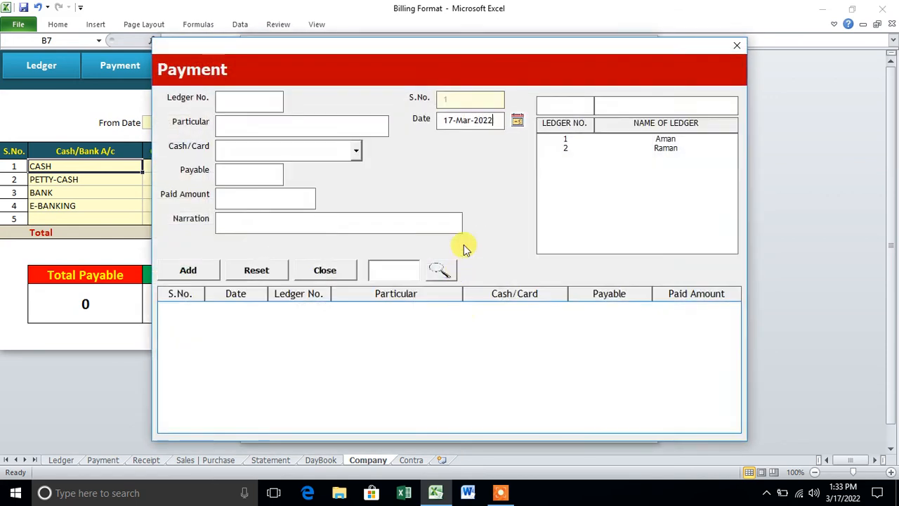
click(569, 147)
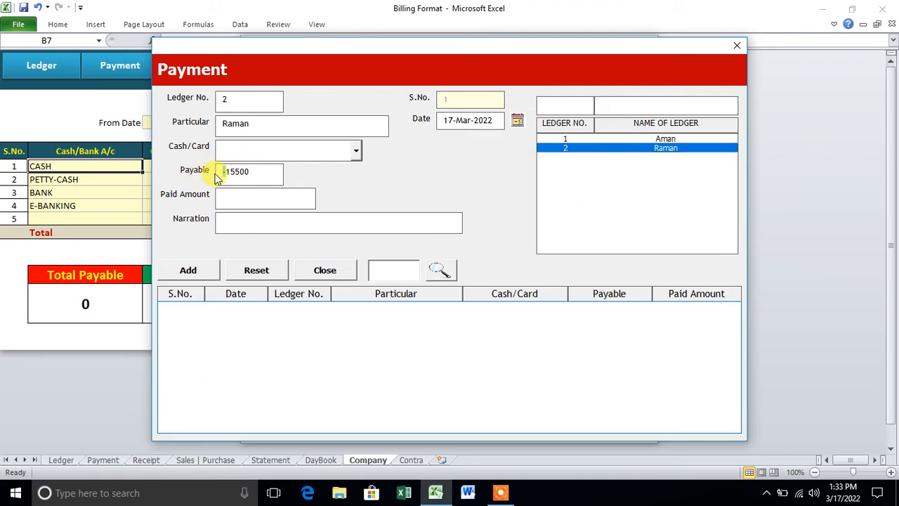
click(356, 151)
click(342, 169)
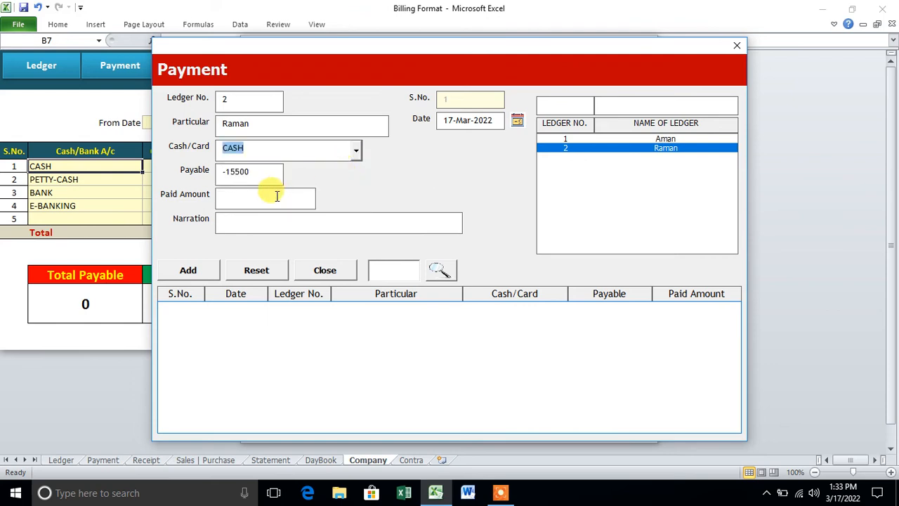
text(10000)
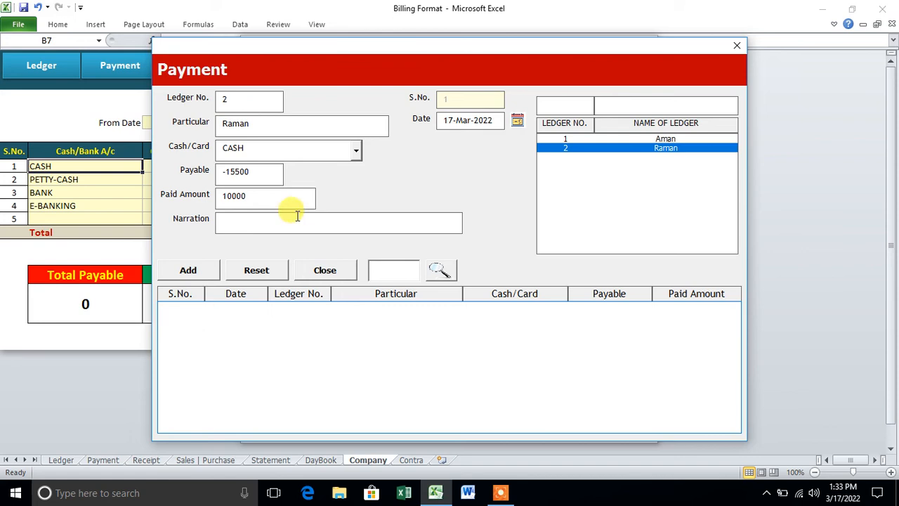
click(240, 227)
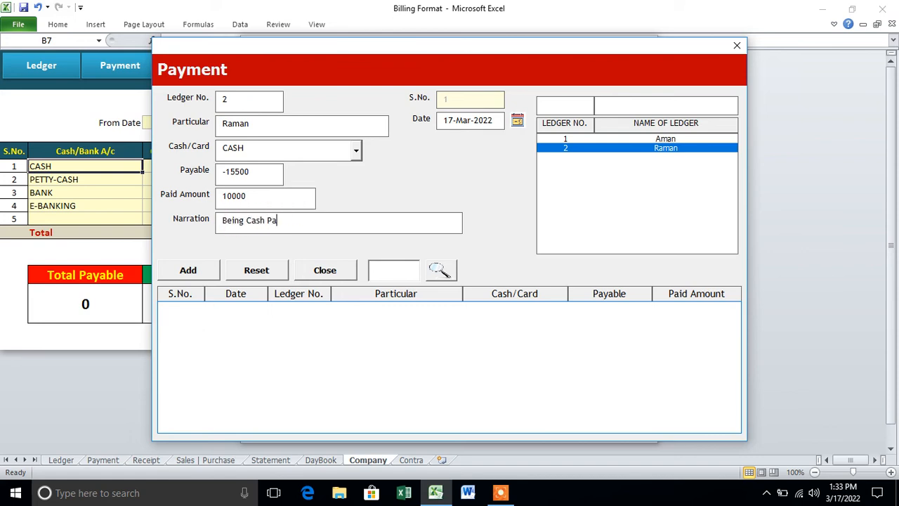
click(188, 270)
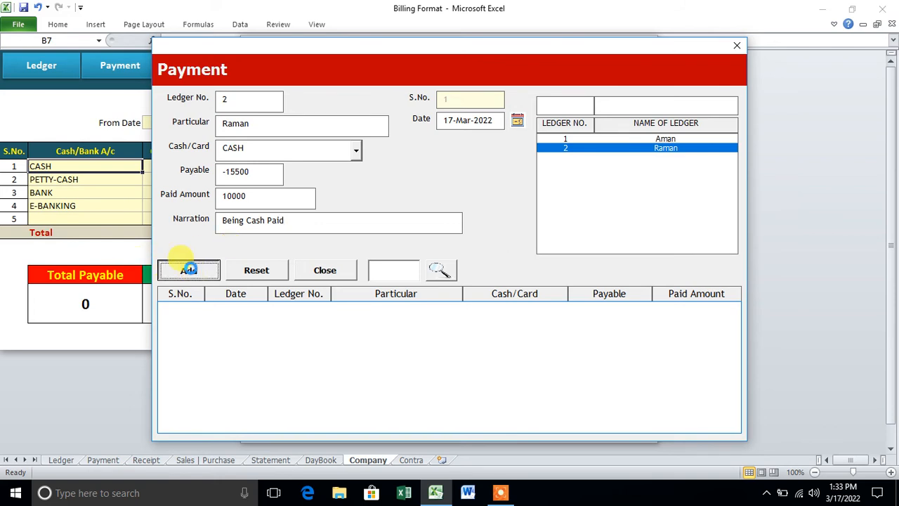
click(463, 284)
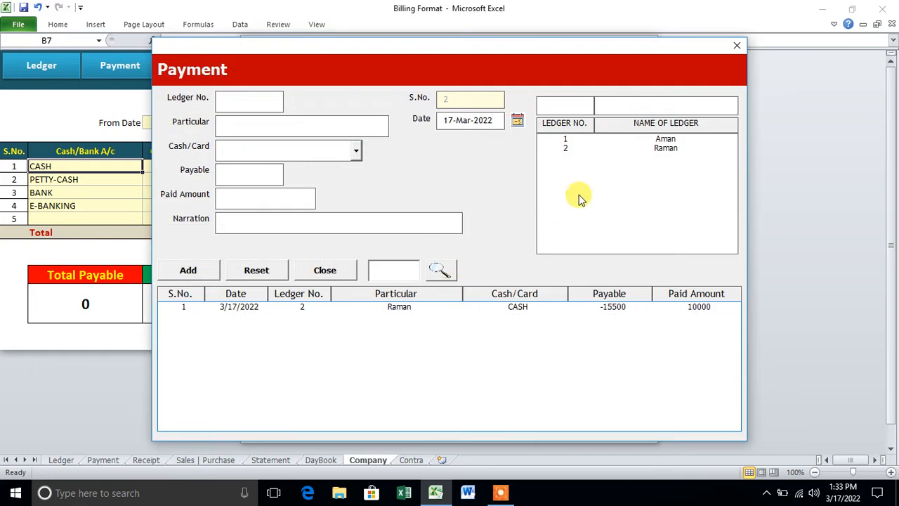
click(595, 148)
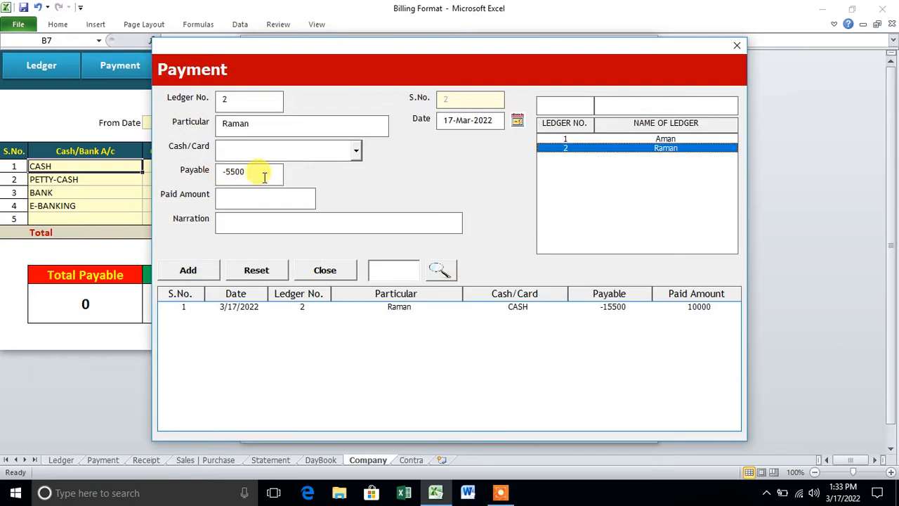
Generate ledger 2's statement for 01-Mar-2022 to 31-Mar-2022.
click(737, 45)
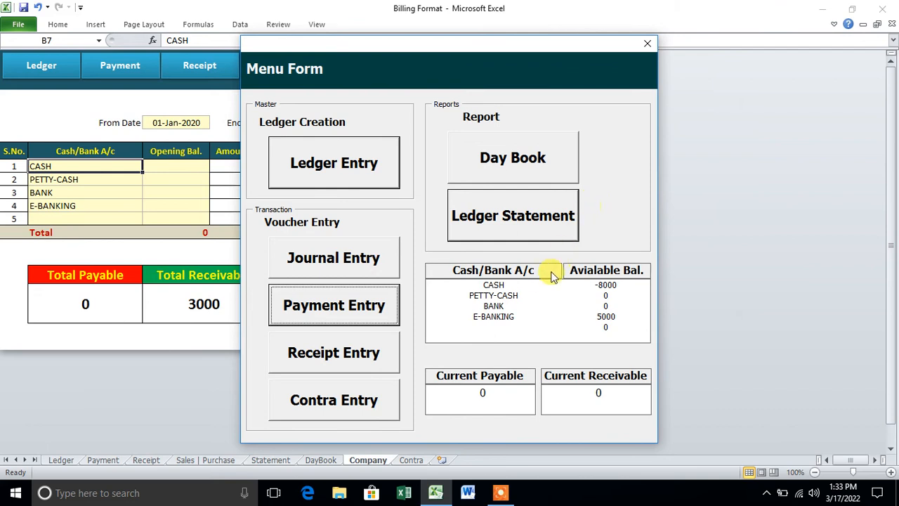
click(518, 222)
click(716, 116)
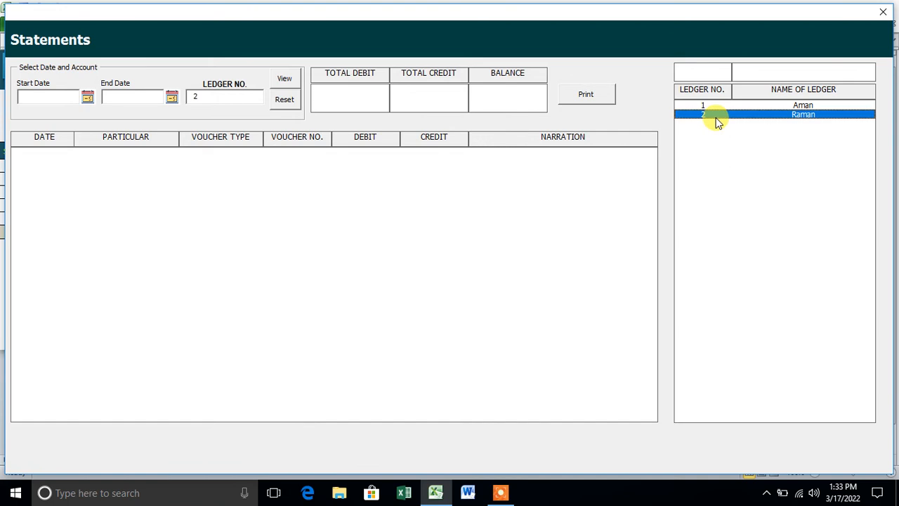
click(87, 97)
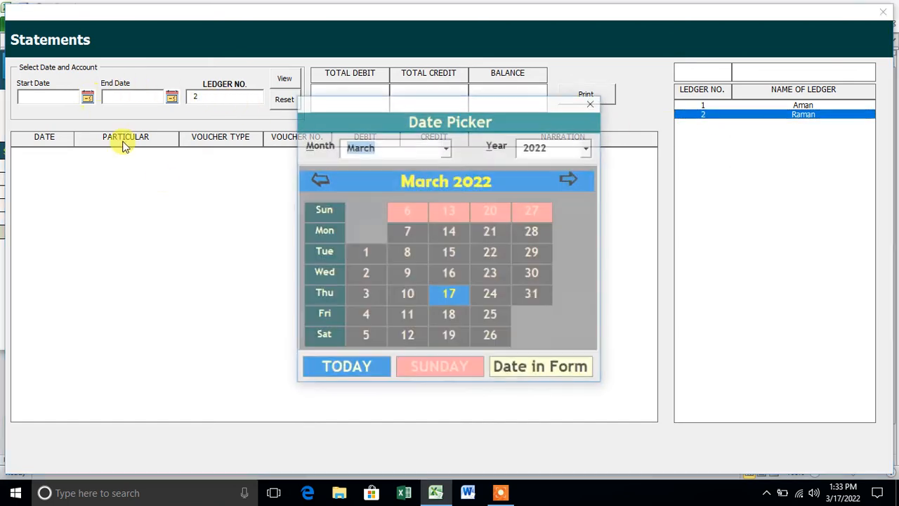
click(364, 253)
click(171, 97)
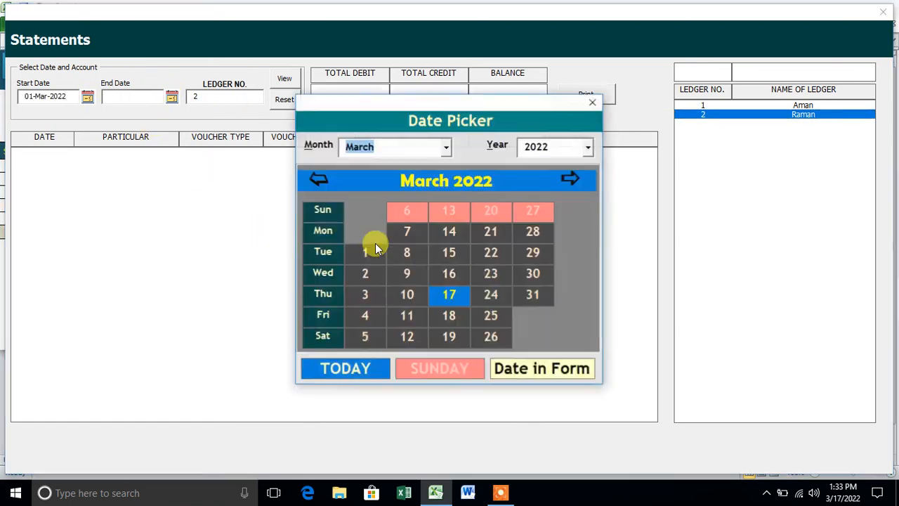
click(532, 294)
click(284, 79)
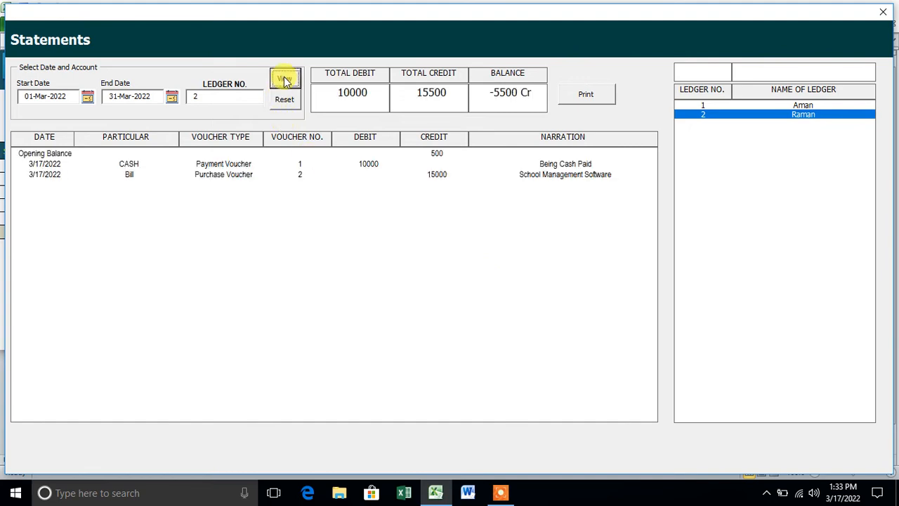
Review the opening balance, cash payment and purchase bill lines at -5500 Cr, then close the statement.
click(339, 163)
click(341, 155)
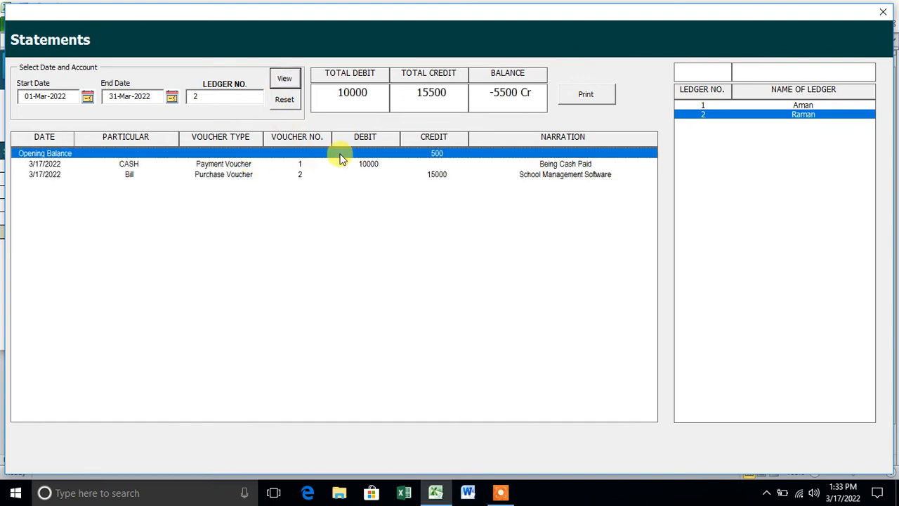
click(438, 166)
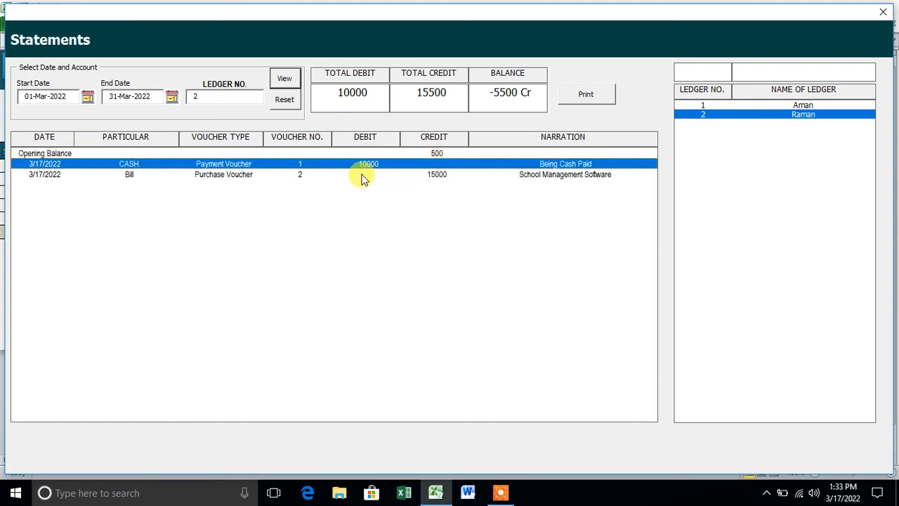
click(301, 176)
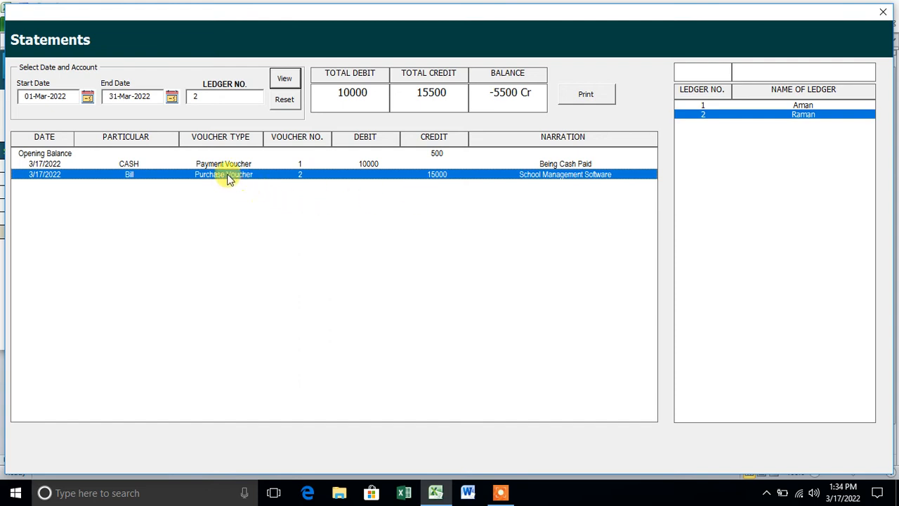
click(884, 15)
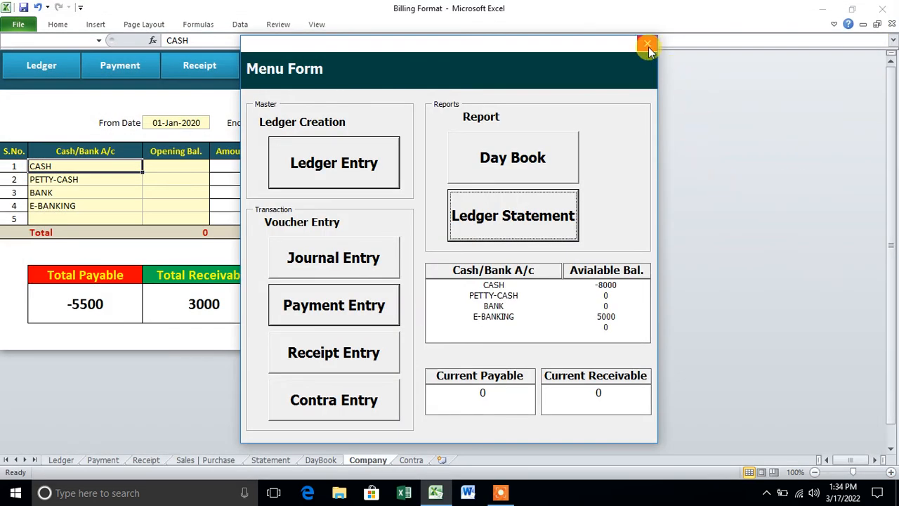
Close the menu form and review ledger 2's March 2022 statement: 10000 debit, 15500 credit, balance -5500 Cr.
click(646, 43)
click(370, 73)
click(425, 278)
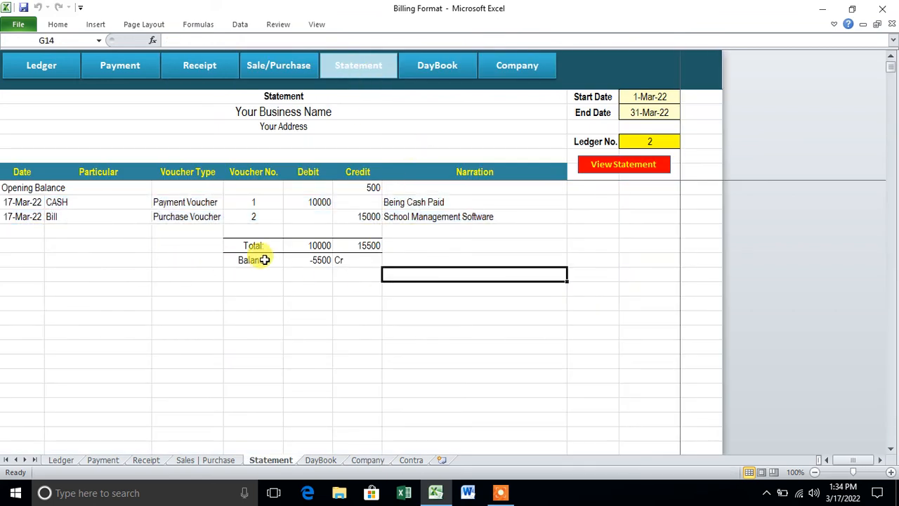
click(657, 96)
click(664, 114)
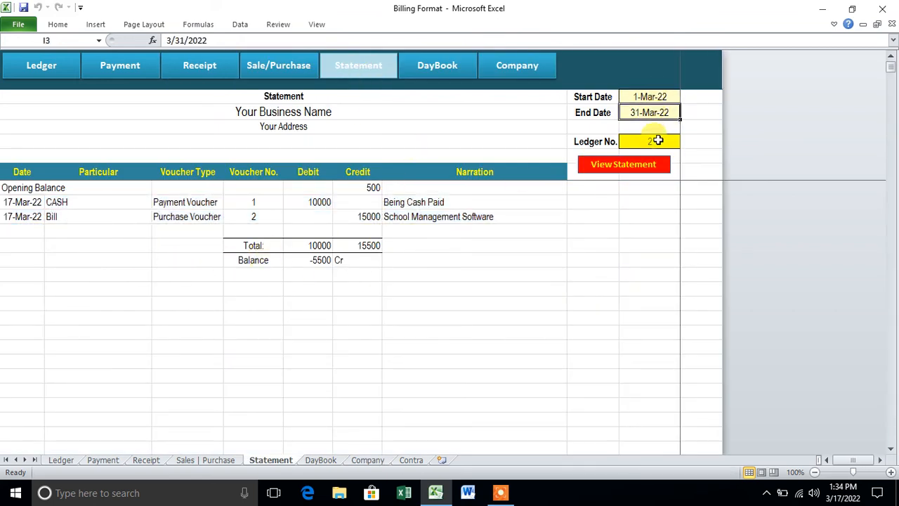
click(658, 141)
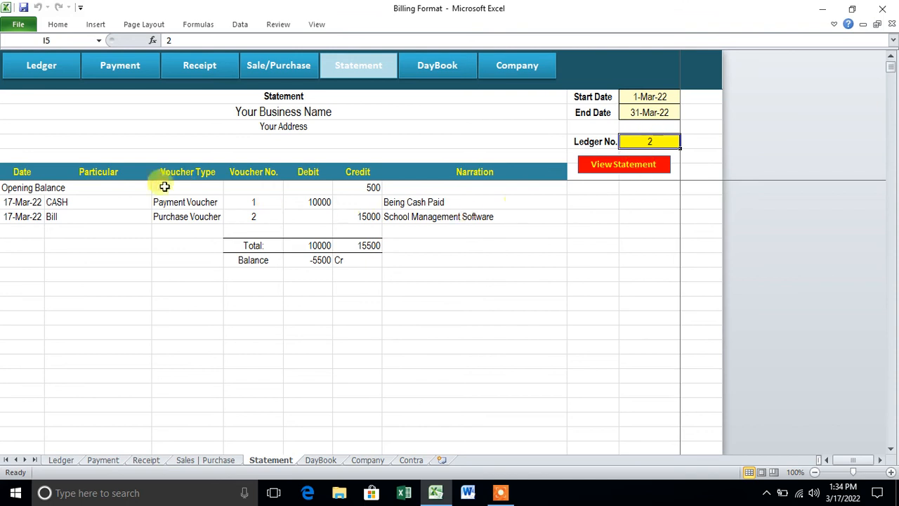
drag(33, 186, 506, 359)
click(437, 302)
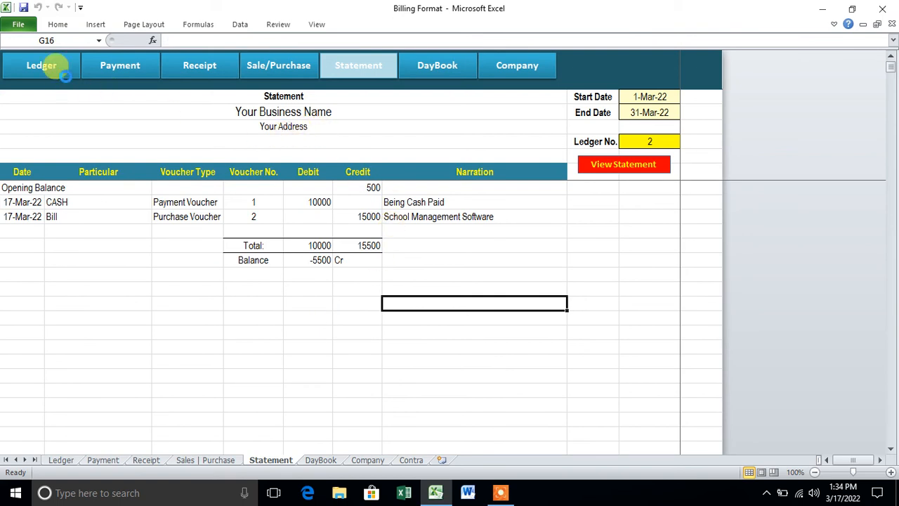
Browse the Ledger, Payment, Receipt, Sales/Purchase, Statement and DayBook sheets.
click(44, 66)
click(257, 254)
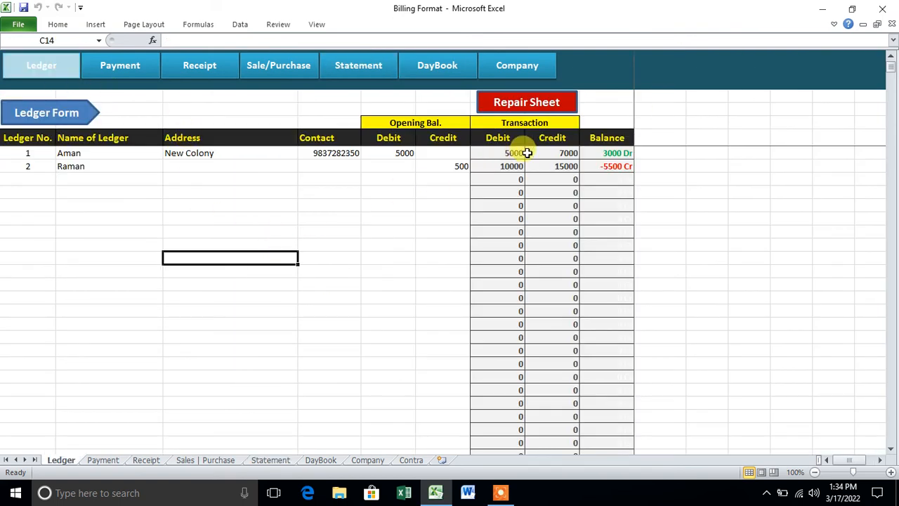
click(133, 72)
click(211, 74)
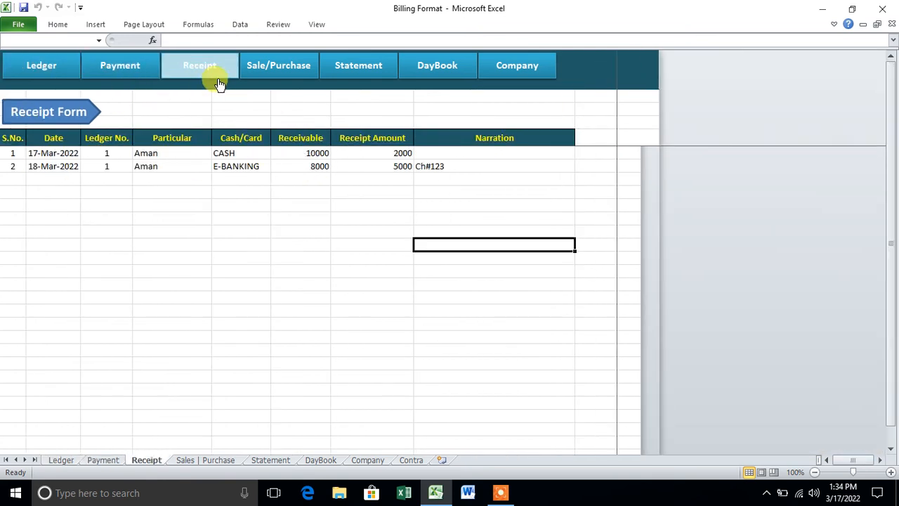
click(286, 73)
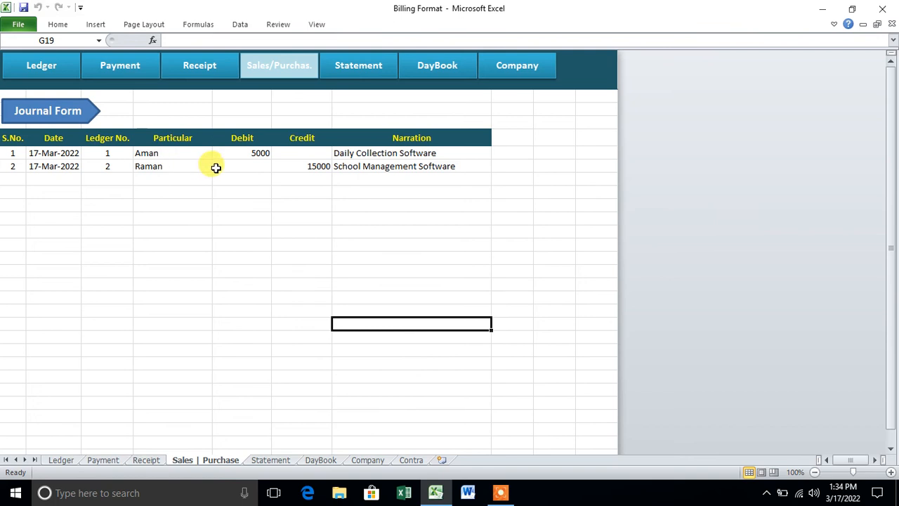
click(353, 72)
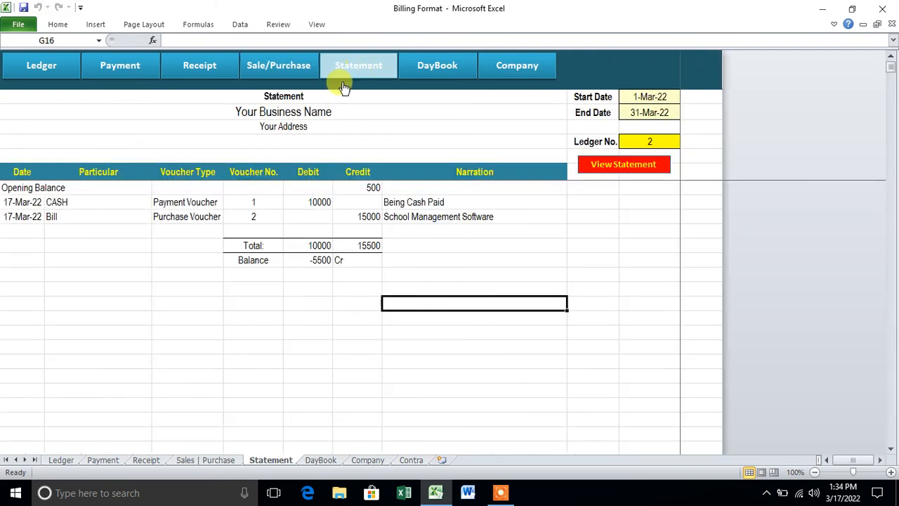
click(431, 73)
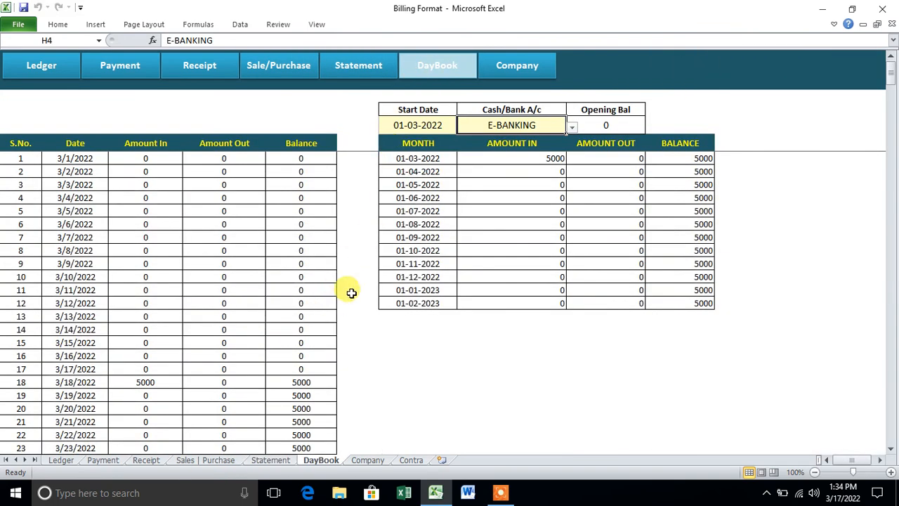
View the day book for CASH, PETTY-CASH and E-BANKING, then the Company sheet balances.
click(415, 125)
click(552, 125)
click(572, 127)
click(561, 140)
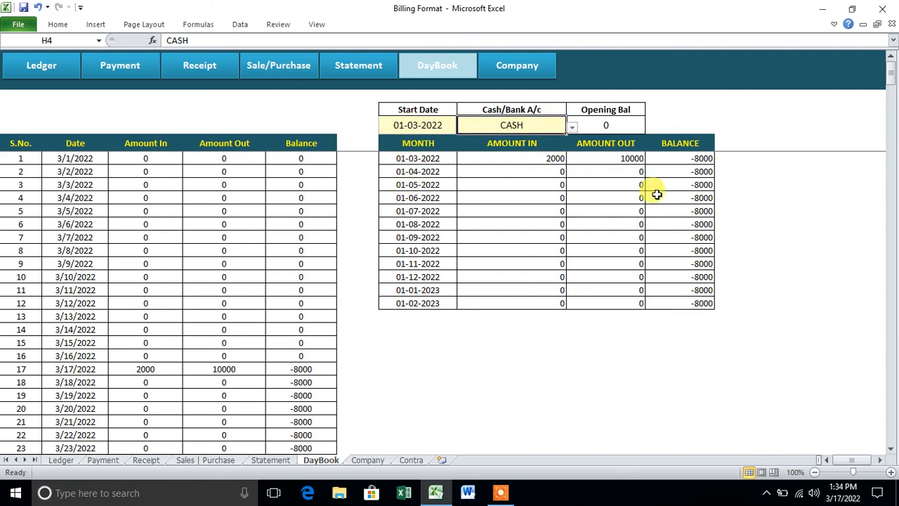
click(572, 127)
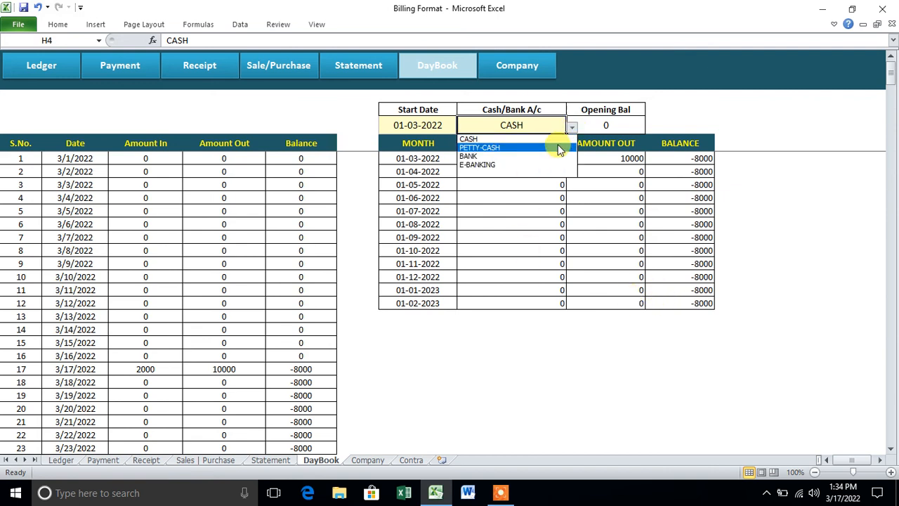
click(479, 148)
click(576, 126)
click(545, 164)
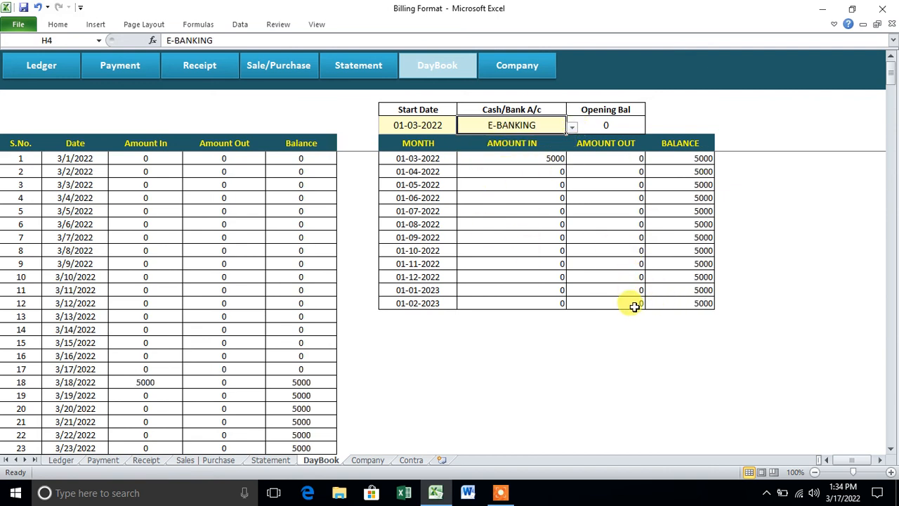
click(524, 73)
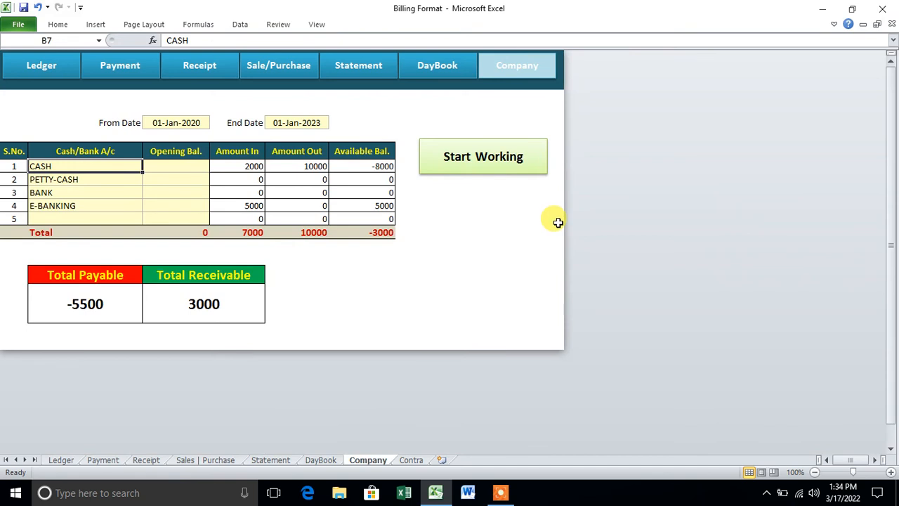
Start a contra voucher with CASH as Amount IN and E-BANKING as Amount Out.
click(512, 172)
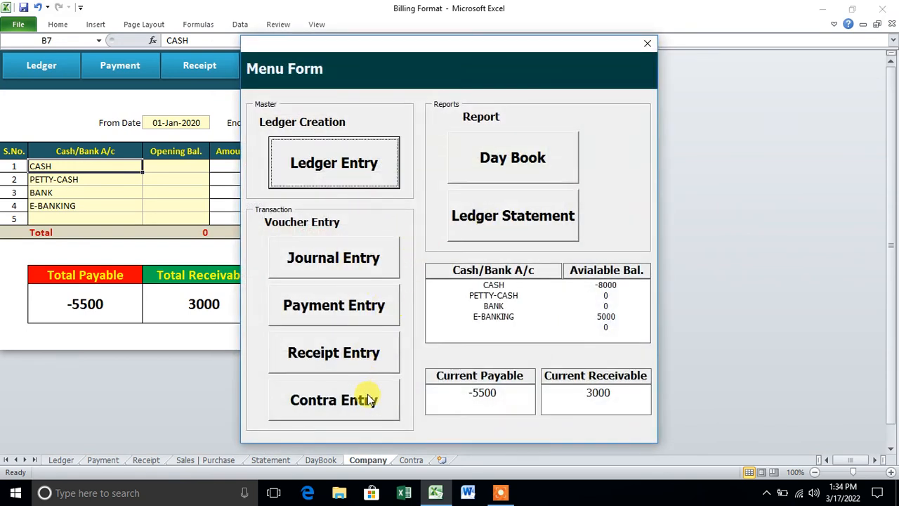
click(367, 395)
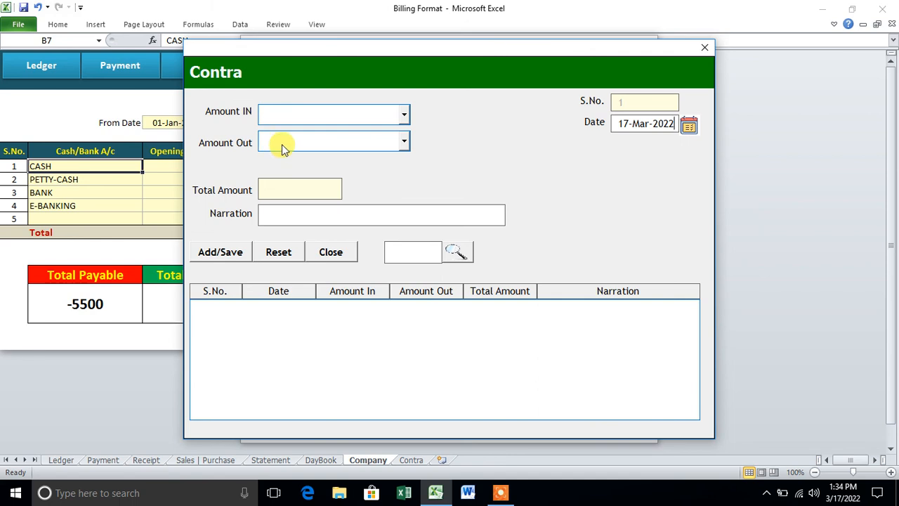
click(402, 115)
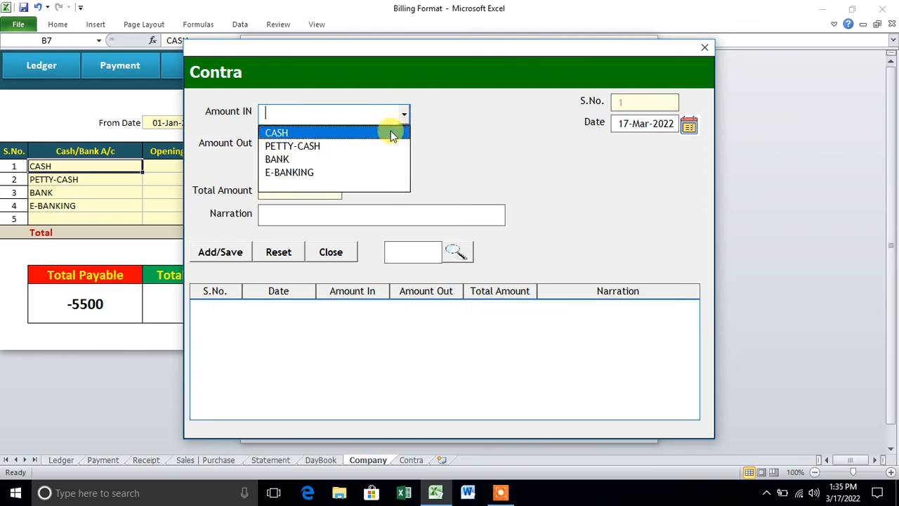
click(391, 132)
click(394, 143)
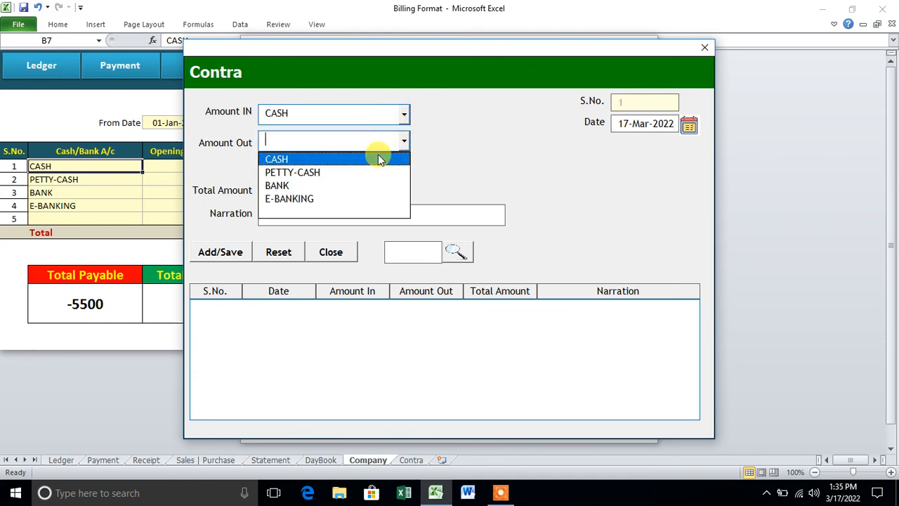
click(347, 199)
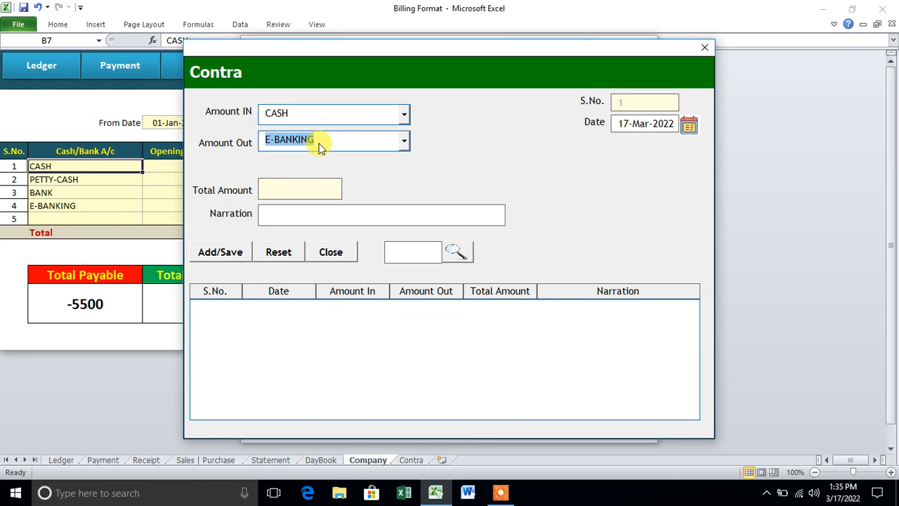
Enter the 3000 contra amount, save the voucher and confirm the message.
drag(299, 44, 371, 47)
click(373, 194)
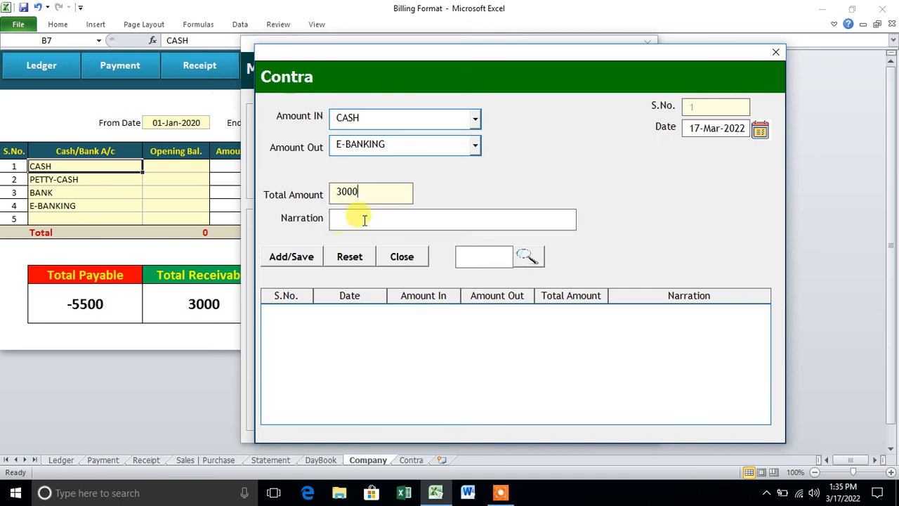
click(309, 254)
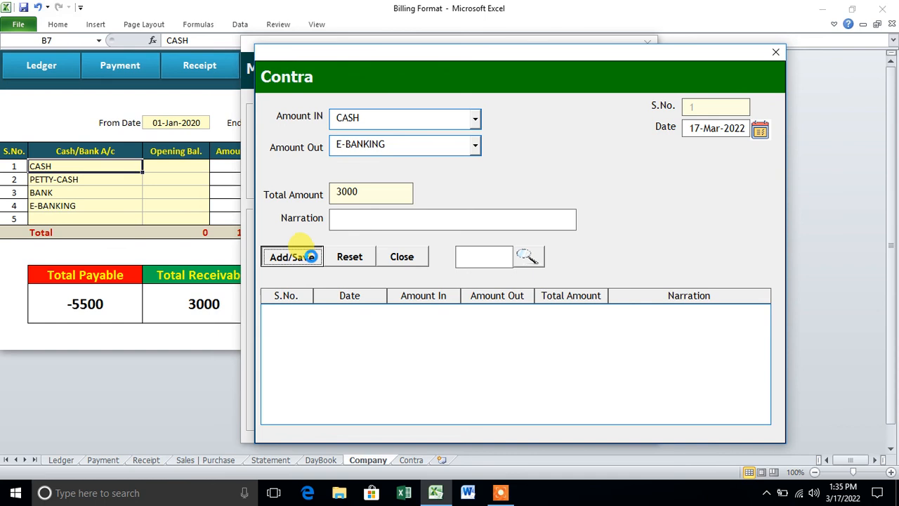
click(432, 283)
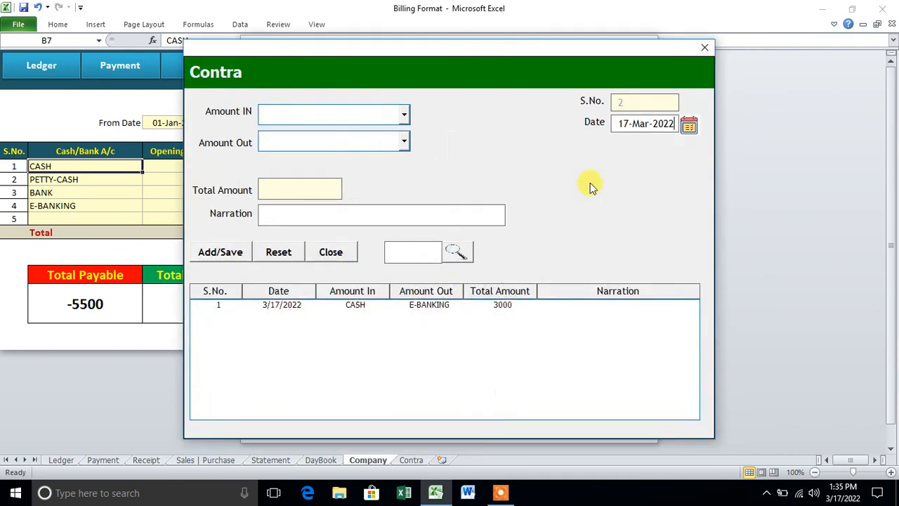
click(705, 47)
Close the menu form, leaving the Company sheet at CASH -5000 and E-BANKING 2000.
click(651, 42)
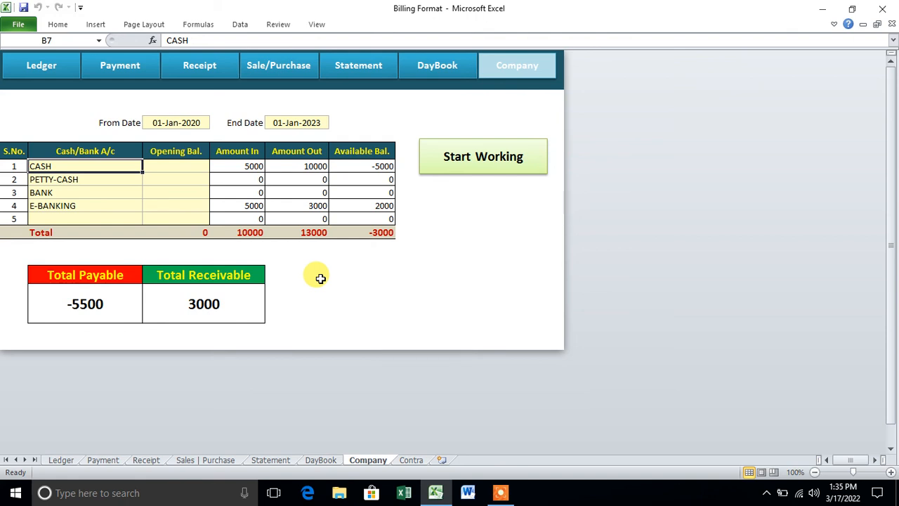
click(503, 493)
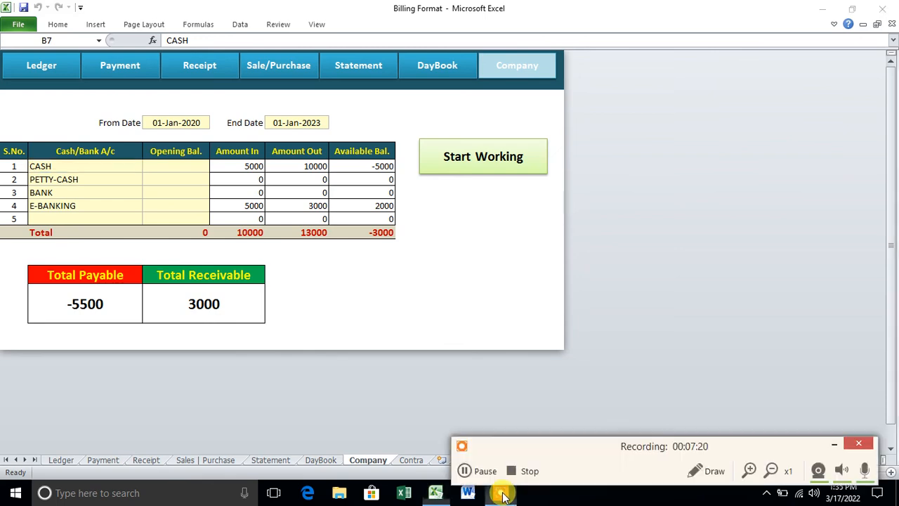